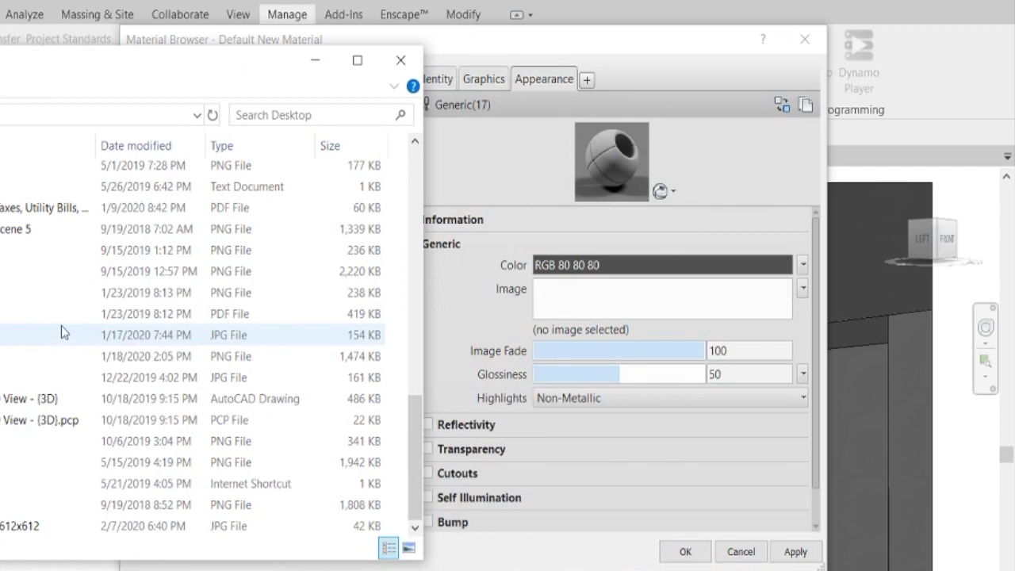
- Drop the wood-floor JPG into the Generic Image field and review its Texture Editor transforms
left_click_drag(64, 526, 647, 295)
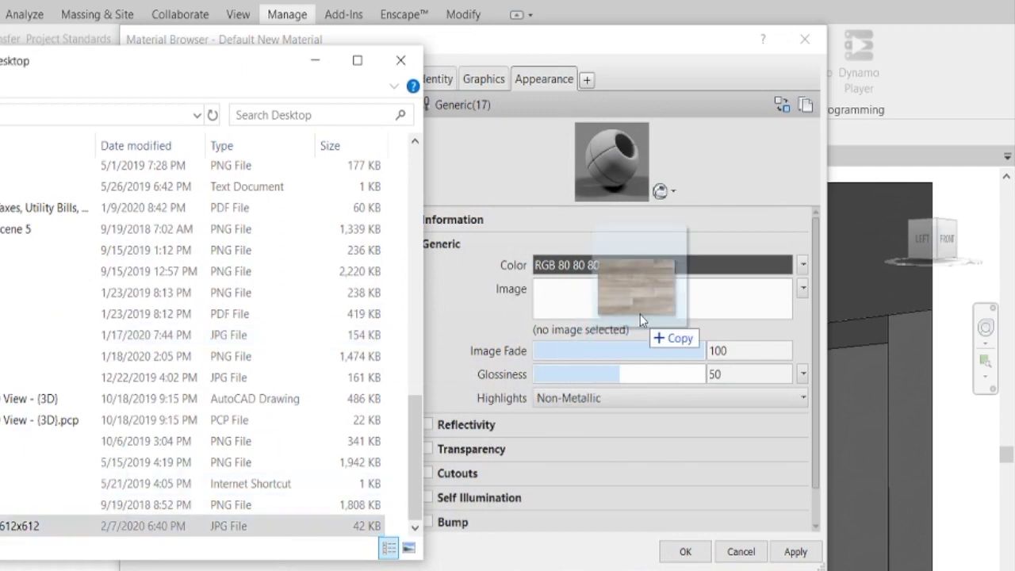
left_click(315, 60)
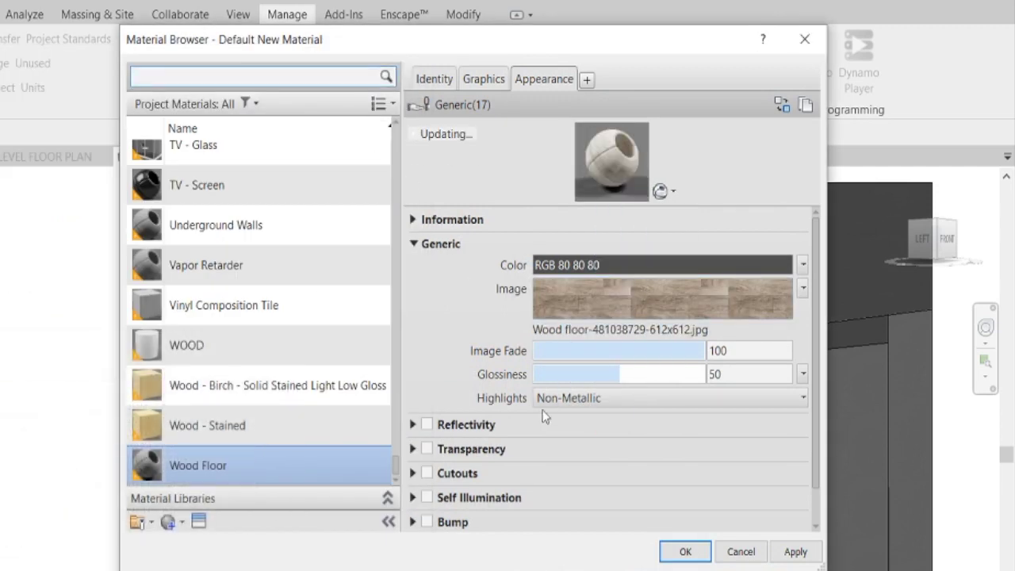
left_click(598, 303)
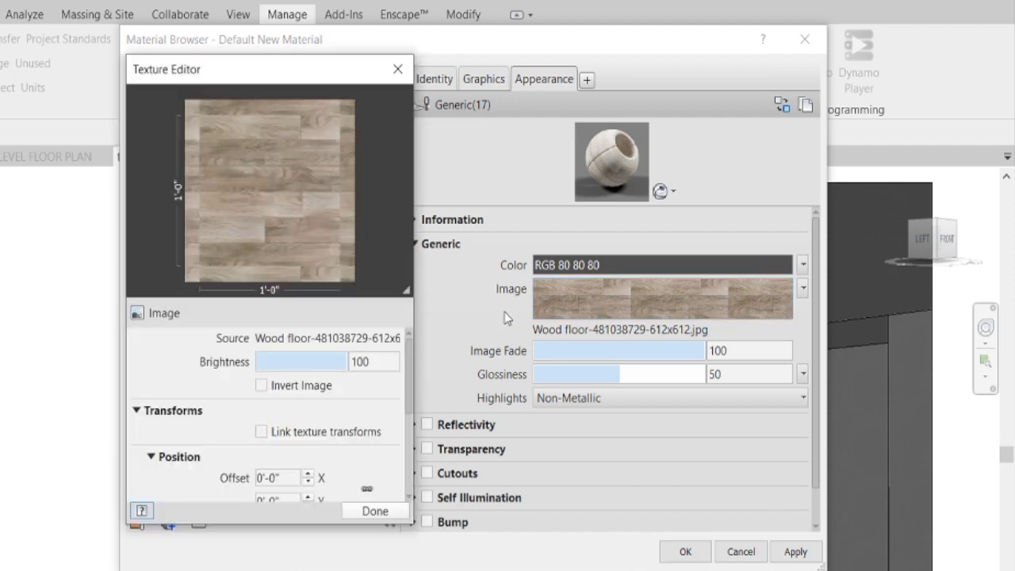
scroll(401, 422, "down", 3)
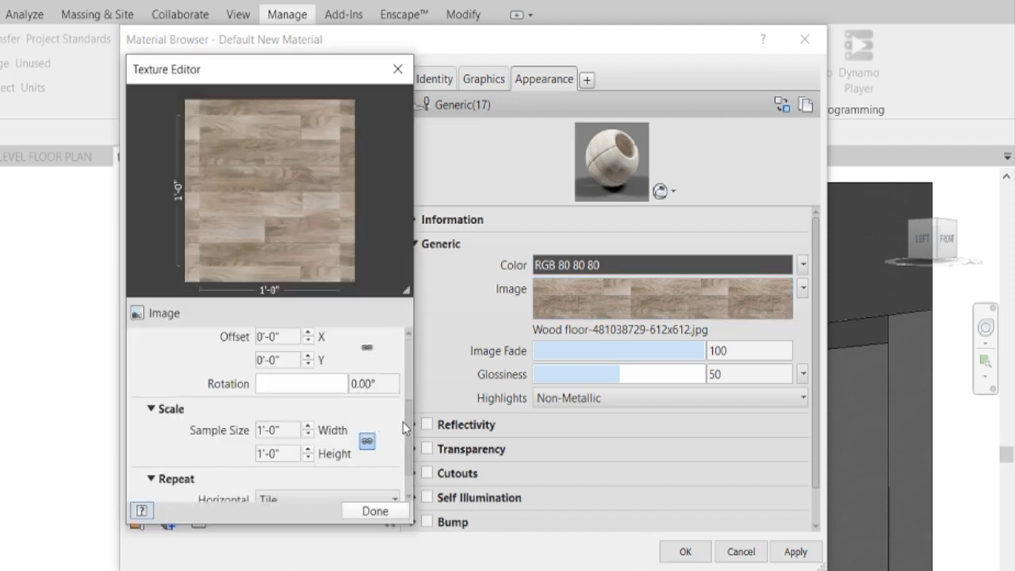
left_click(375, 511)
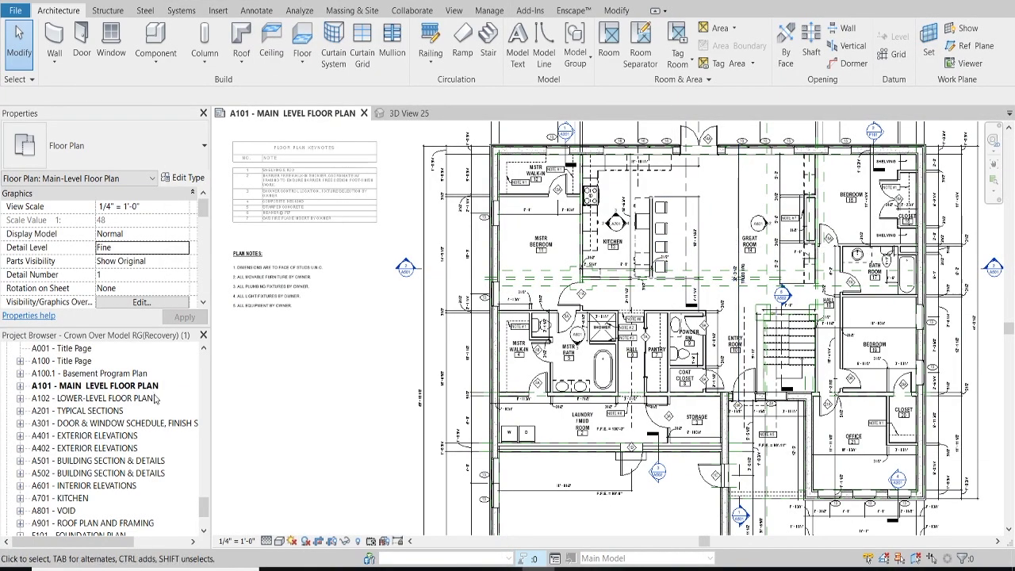
- Rename 3D View 25 to 'Living Room' in the Project Browser
scroll(97, 437, "up", 2)
scroll(98, 437, "up", 4)
scroll(98, 437, "up", 3)
scroll(98, 437, "up", 3)
scroll(97, 437, "up", 2)
scroll(98, 437, "up", 1)
scroll(98, 437, "up", 2)
scroll(127, 437, "up", 3)
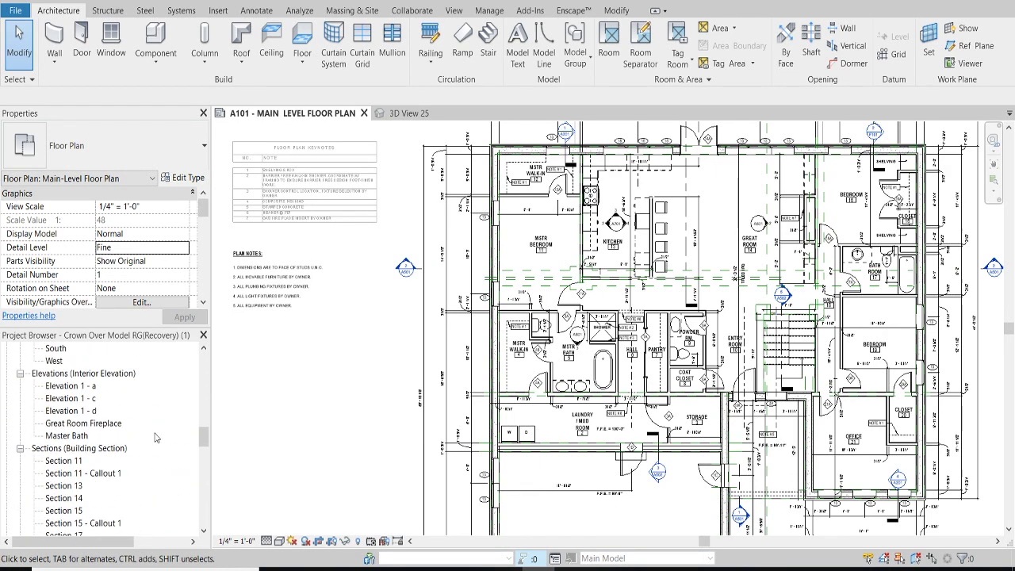
left_click_drag(208, 446, 208, 409)
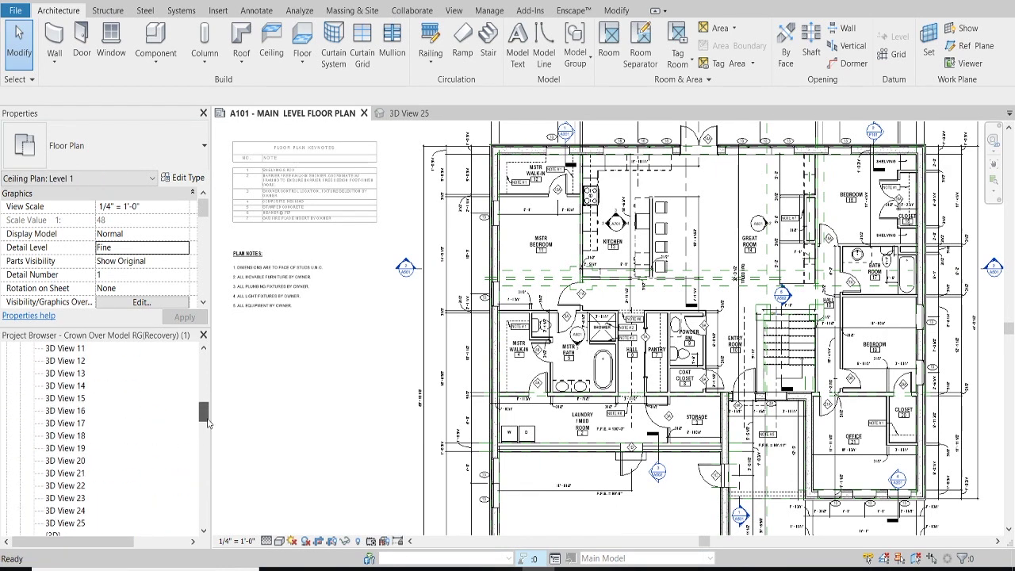
right_click(72, 524)
left_click(108, 424)
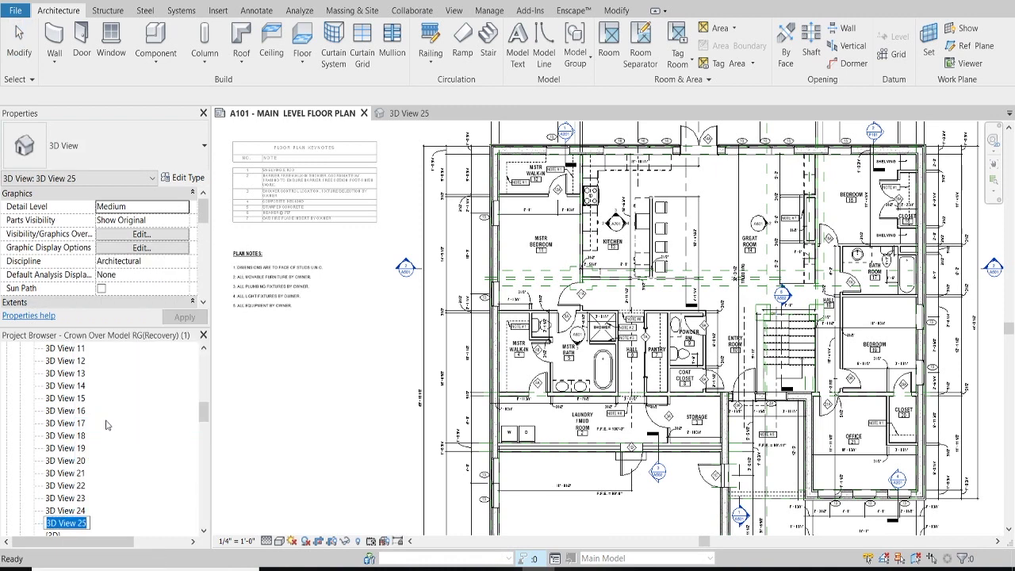
type("Living Room")
left_click(247, 450)
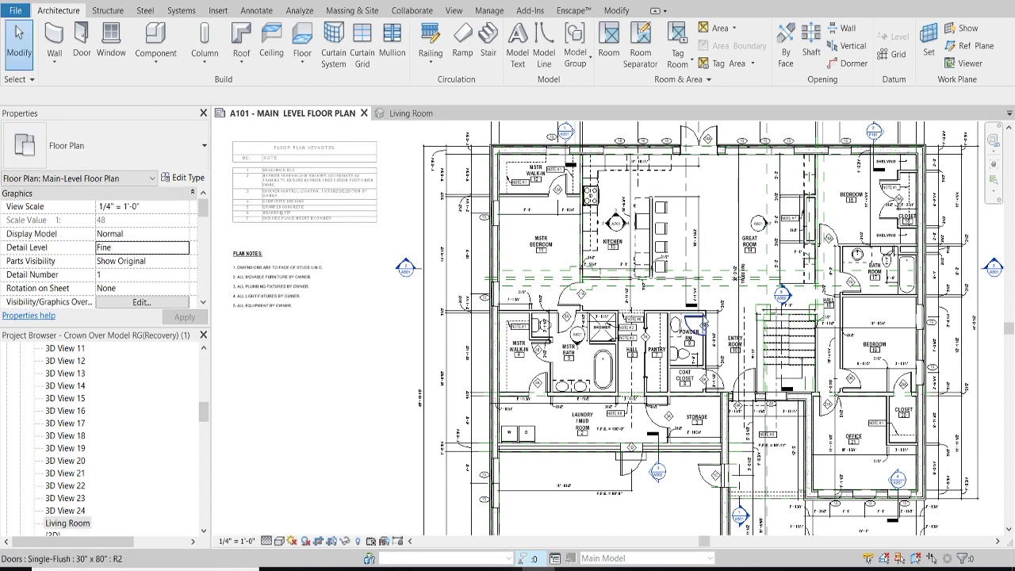
- Open the Living Room 3D view, briefly checking the A101 main level floor plan
left_click(411, 112)
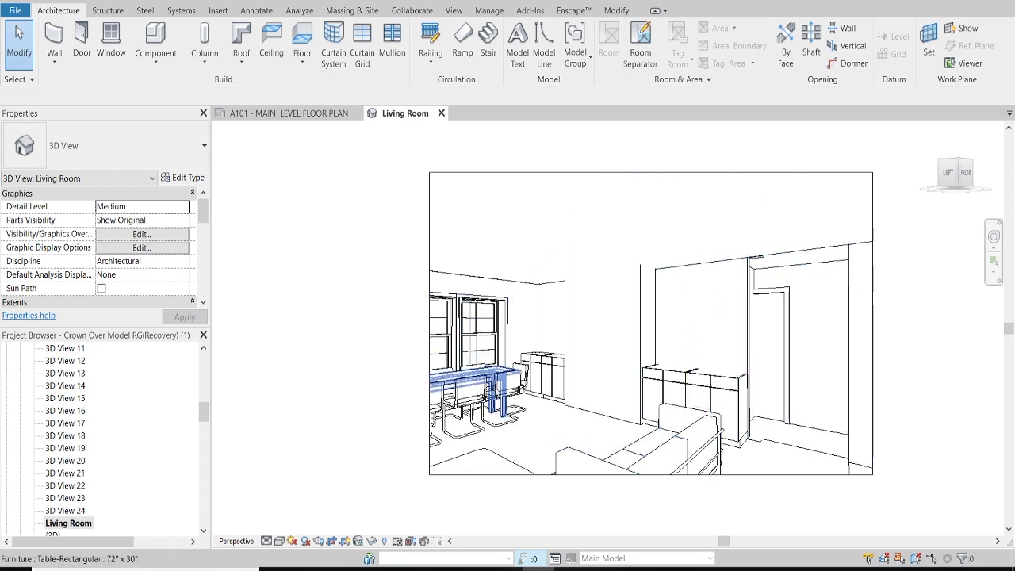
scroll(562, 436, "up", 2)
scroll(562, 436, "up", 2)
scroll(562, 437, "down", 2)
scroll(562, 436, "down", 2)
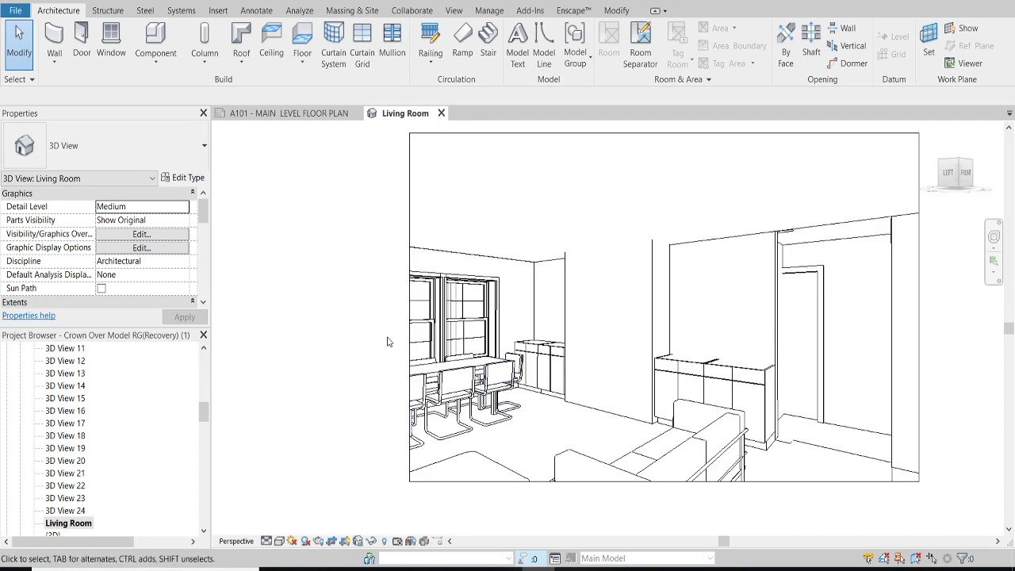
left_click(409, 292)
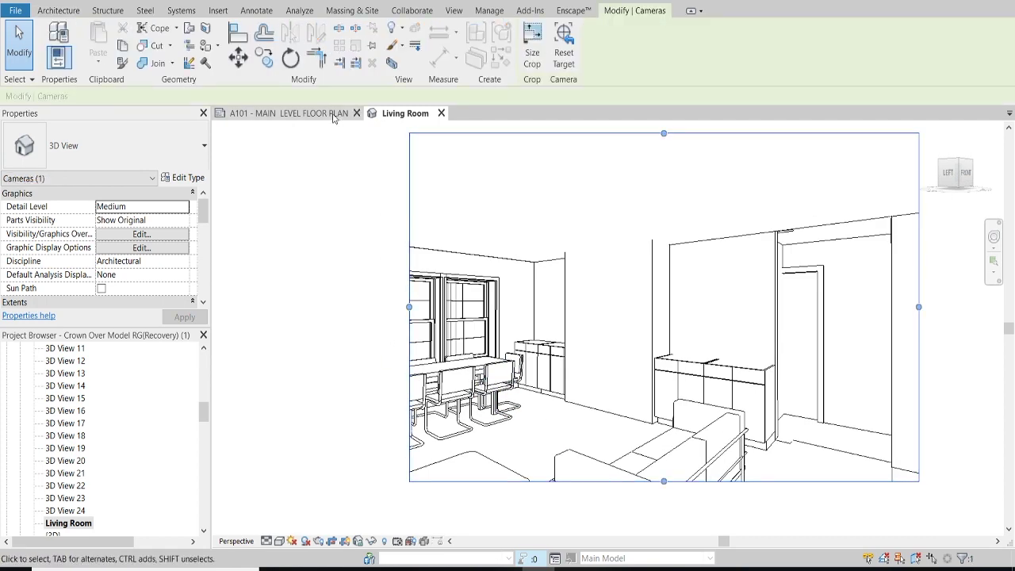
left_click(334, 116)
scroll(724, 229, "up", 1)
scroll(724, 238, "up", 1)
scroll(724, 238, "up", 1)
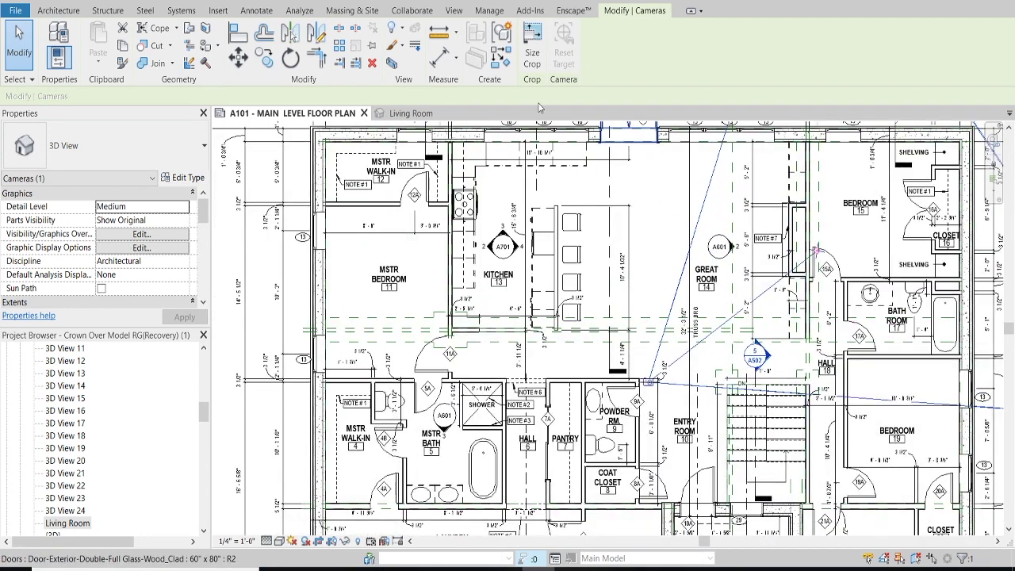
left_click(412, 116)
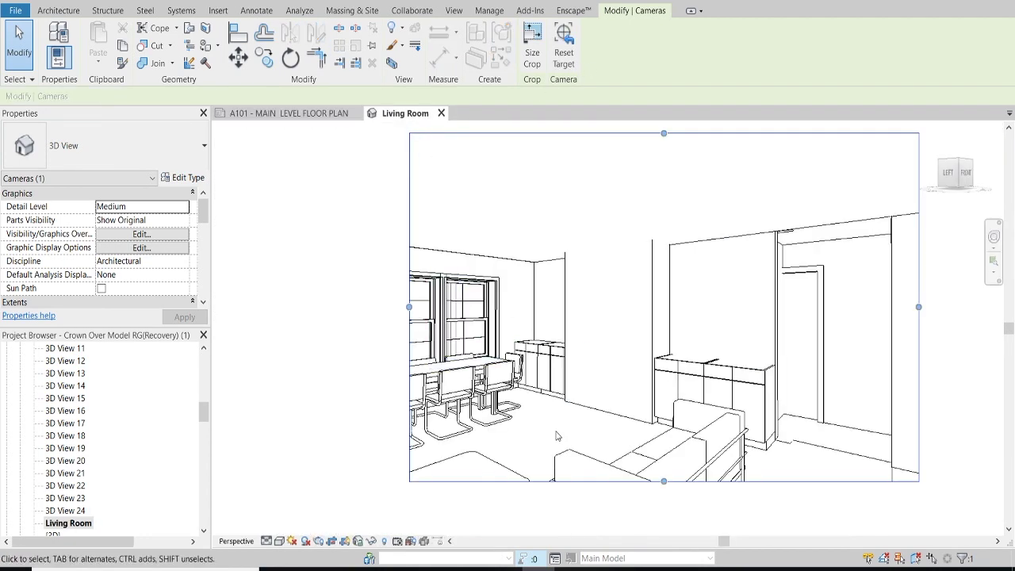
- Deselect the crop region and set the visual style to Realistic
key("Escape")
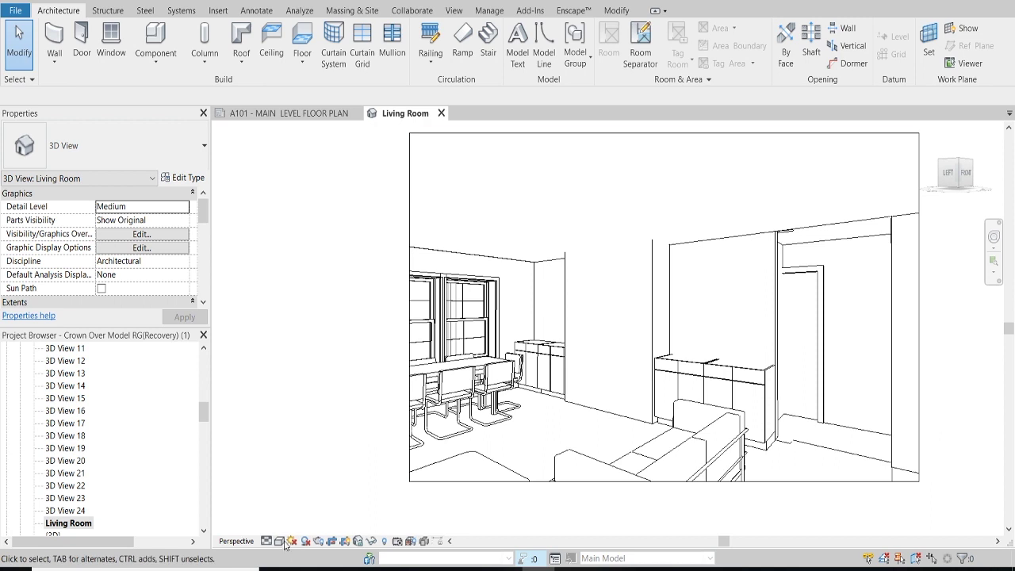
left_click(280, 540)
left_click(299, 514)
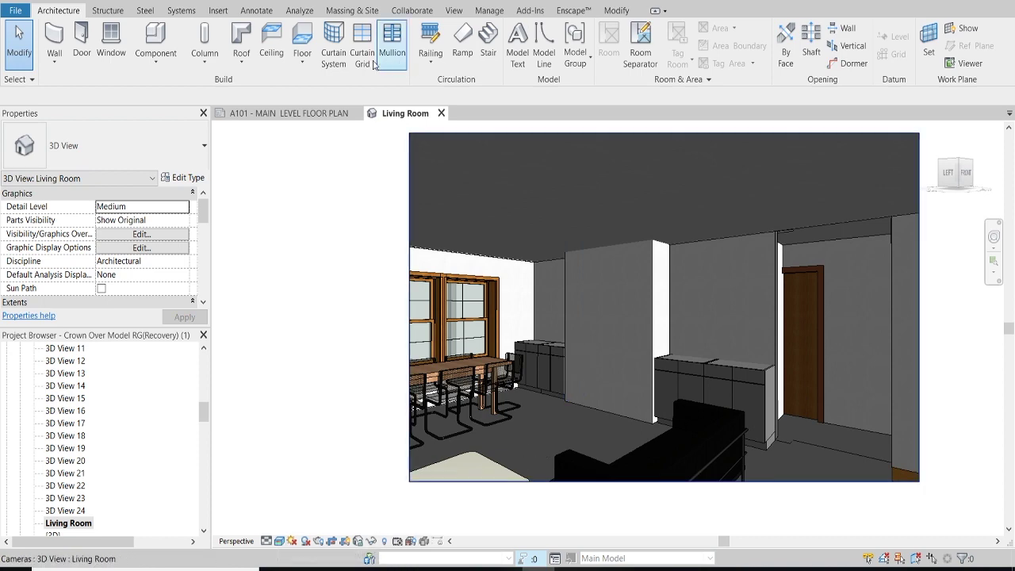
- Hide the sofa and a second furniture piece in the Living Room view via Hide in View > Elements
left_click(331, 114)
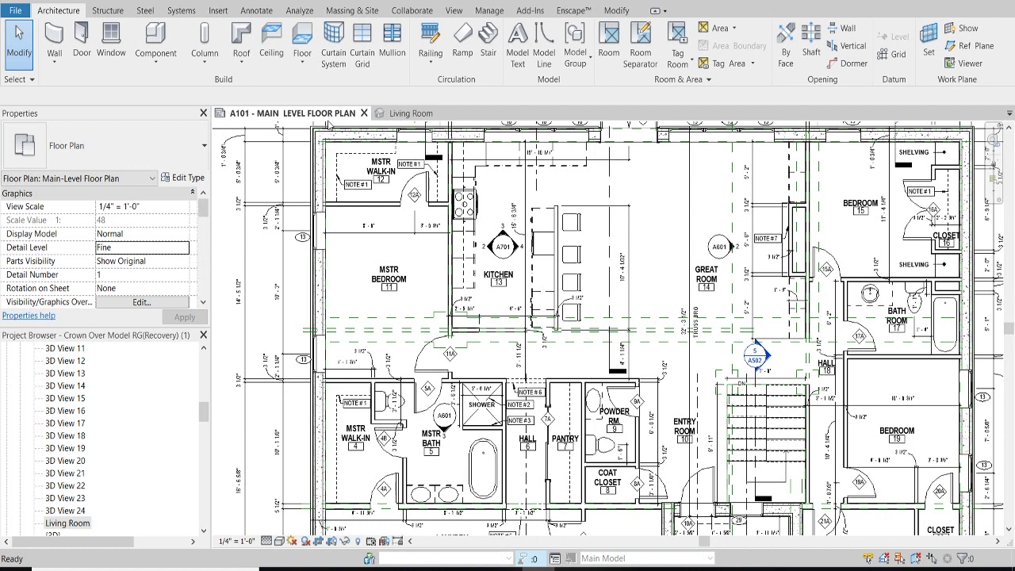
left_click(411, 114)
scroll(540, 428, "down", 3)
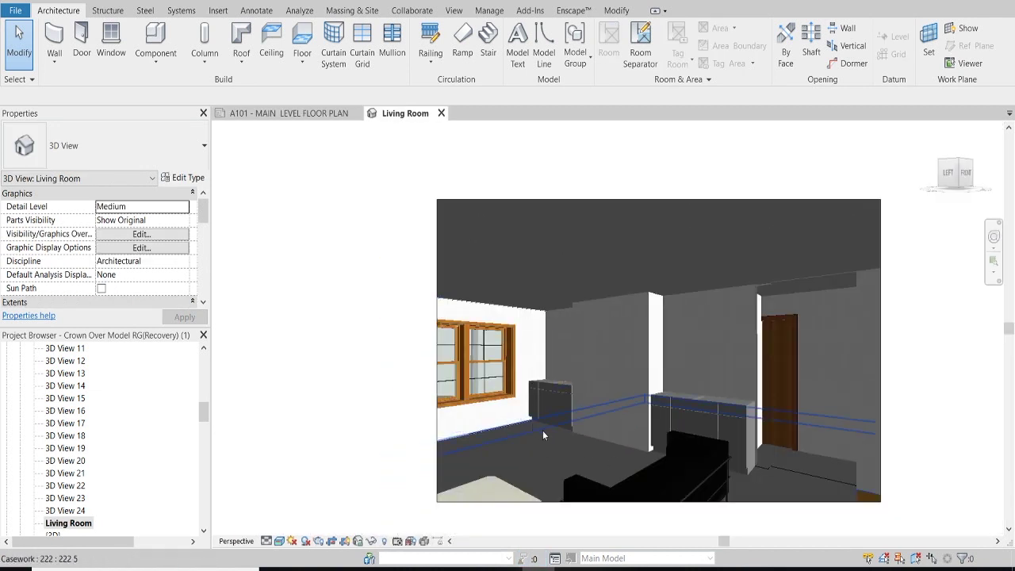
scroll(649, 413, "up", 3)
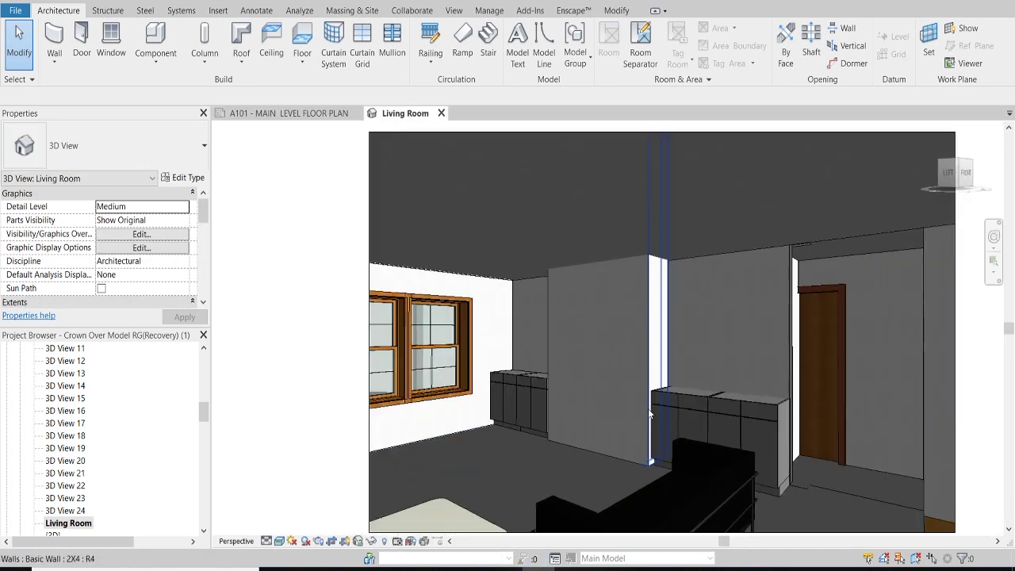
left_click(715, 500)
left_click(444, 517, "ctrl")
right_click(494, 223)
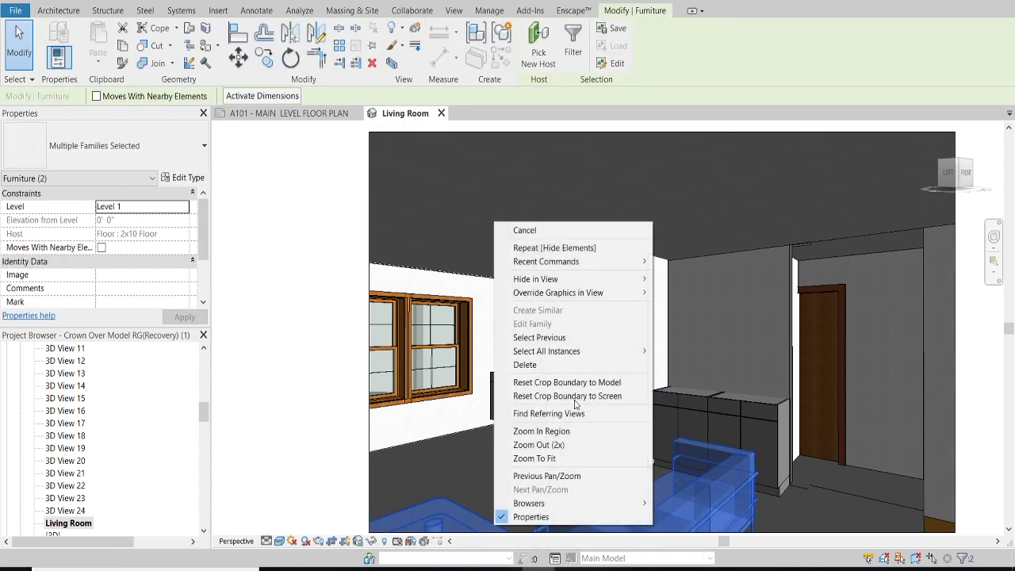
left_click(701, 285)
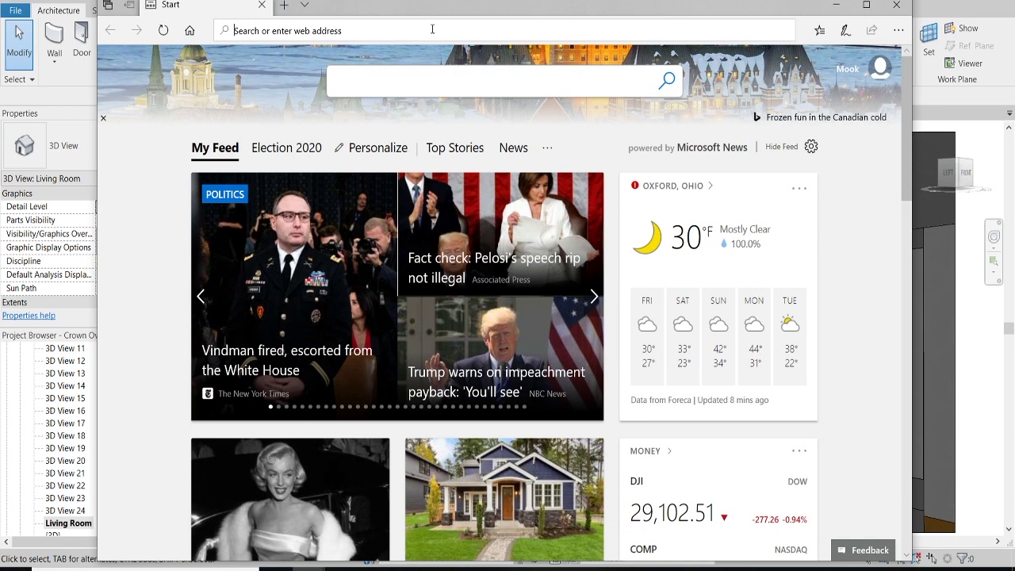
- Search Bing Images for 'wood flooriingtexture'
left_click(432, 30)
type("wood flooriingtextu")
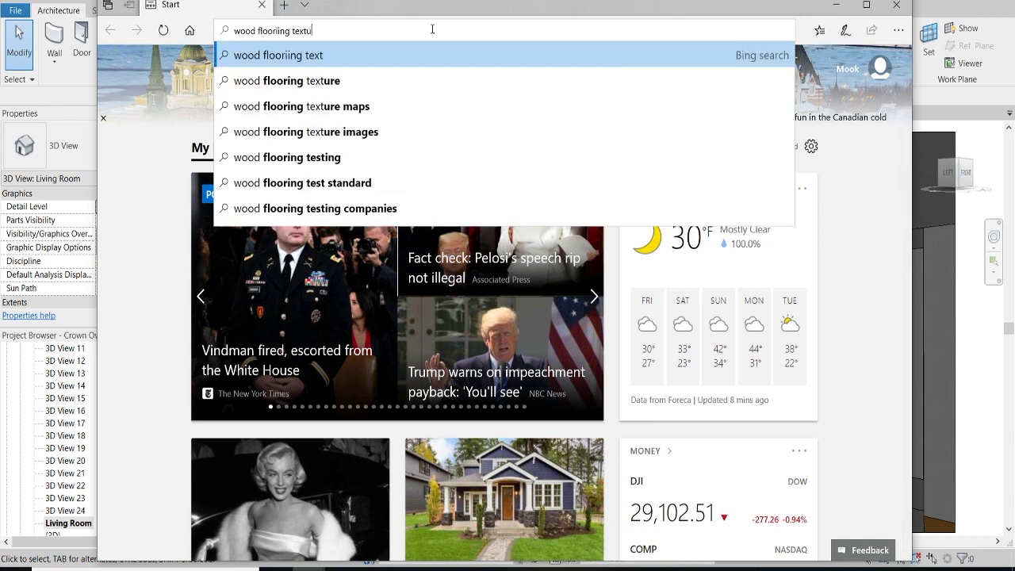
type("re")
key("Return")
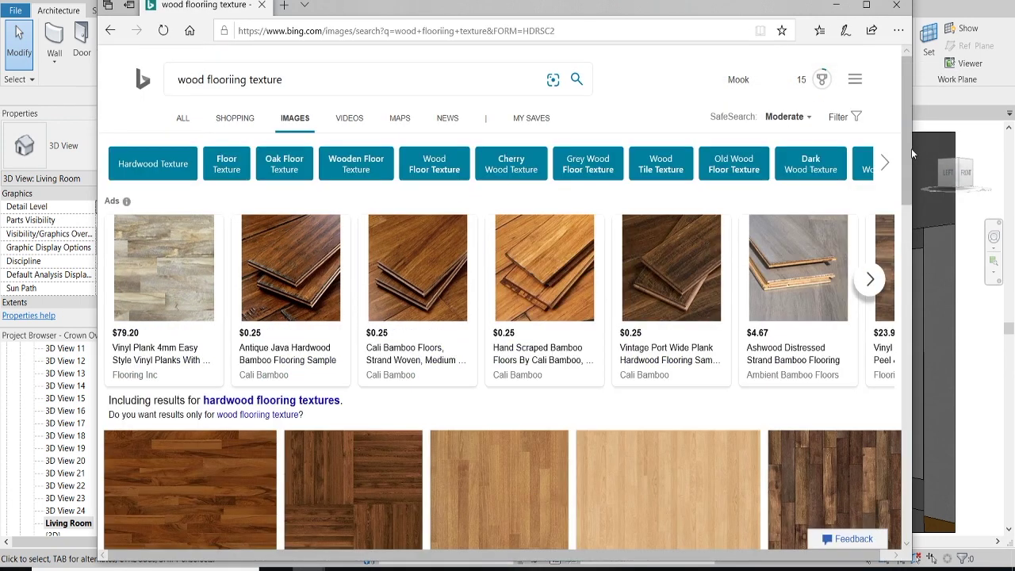
- Open the grey wood-plank image from the results and save it with Save picture as
left_click_drag(911, 148, 904, 212)
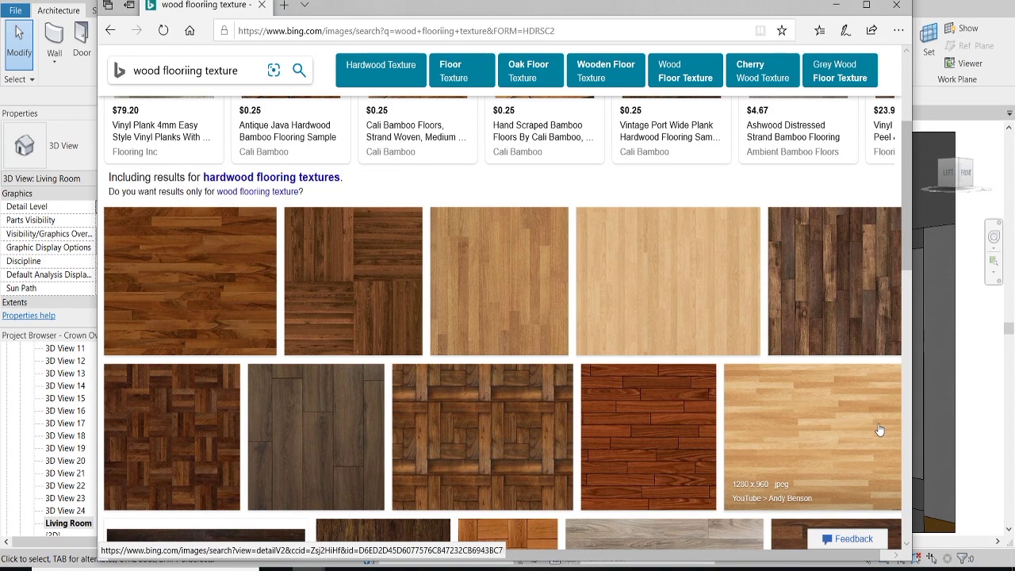
mouse_move(316, 436)
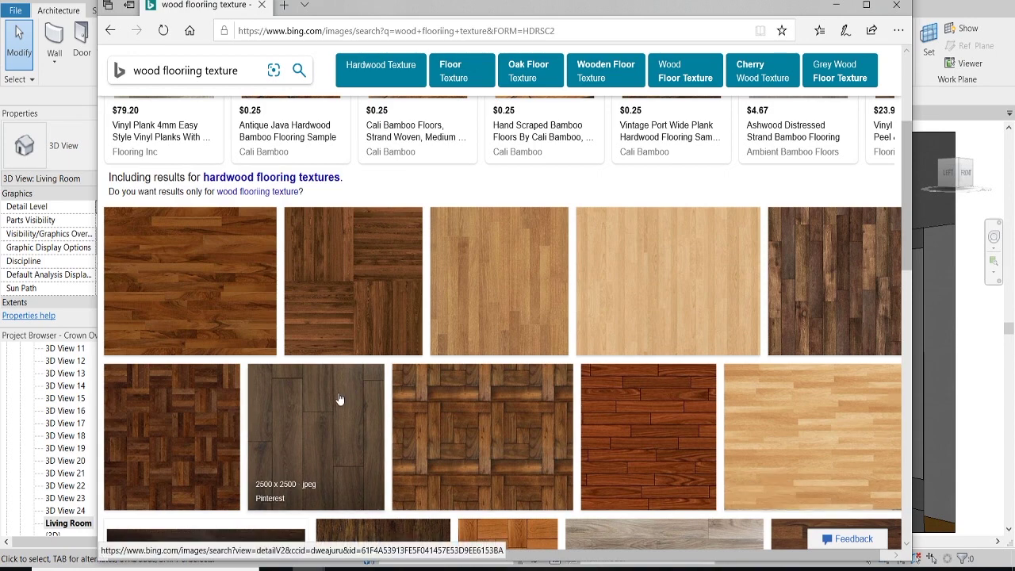
scroll(340, 399, "down", 3)
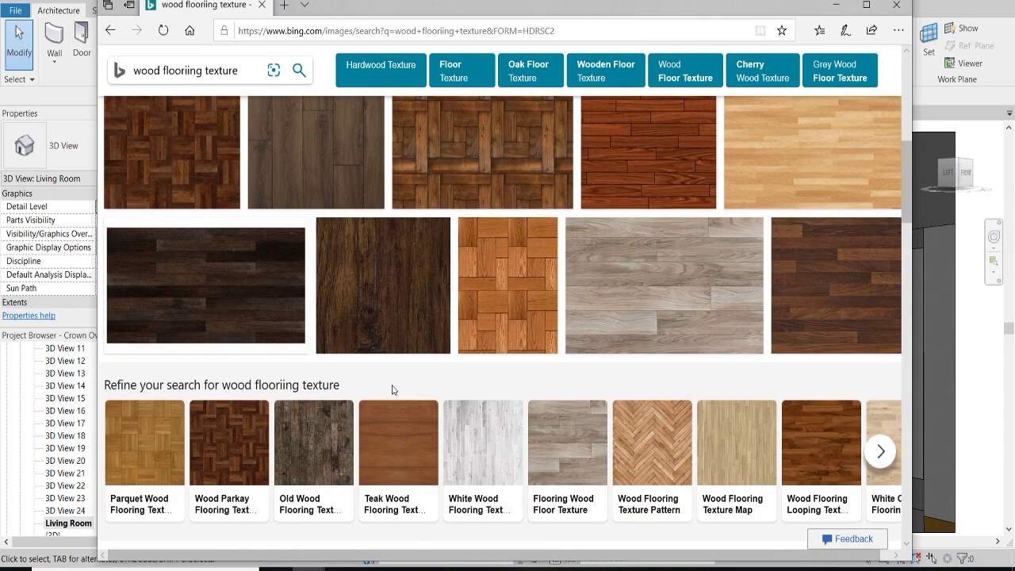
scroll(461, 387, "down", 5)
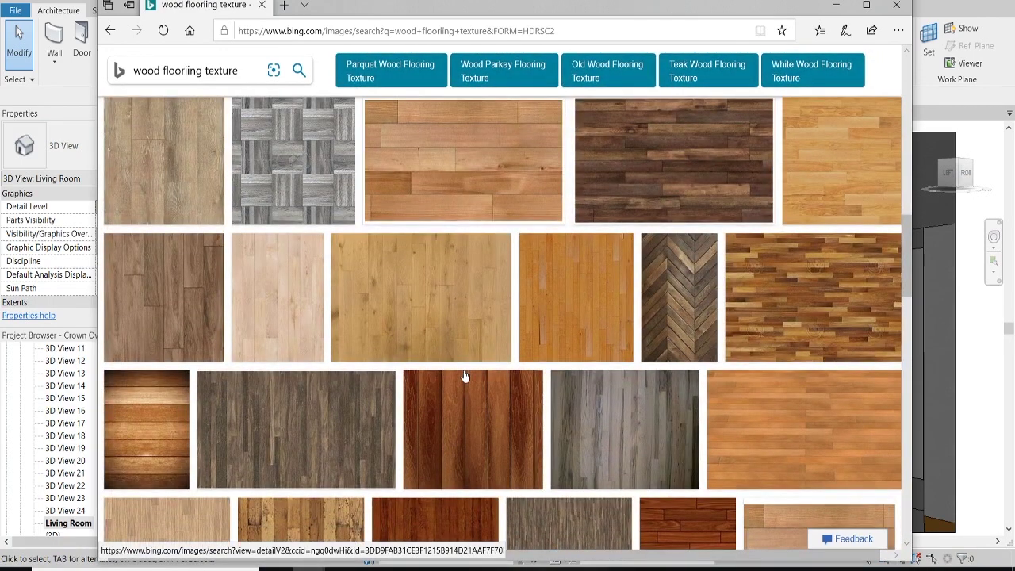
scroll(464, 375, "up", 1)
scroll(465, 376, "up", 1)
scroll(465, 376, "up", 1)
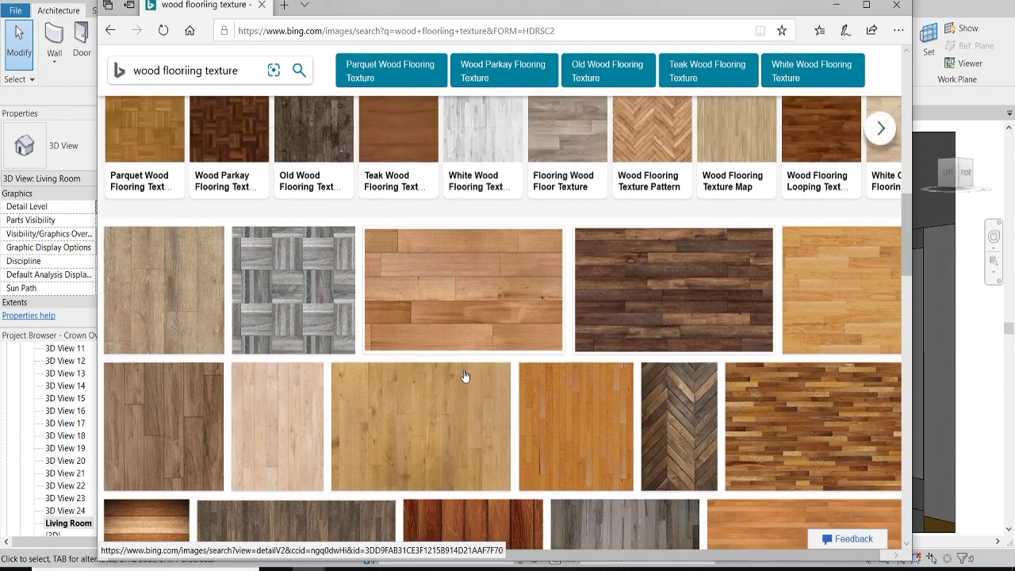
scroll(465, 376, "up", 1)
scroll(465, 376, "up", 1)
left_click(634, 210)
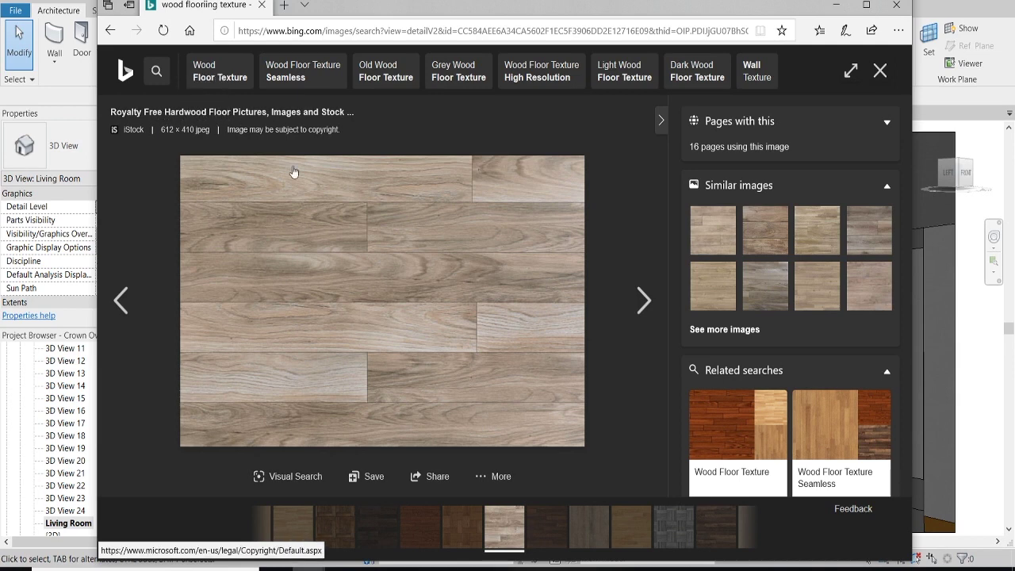
right_click(443, 208)
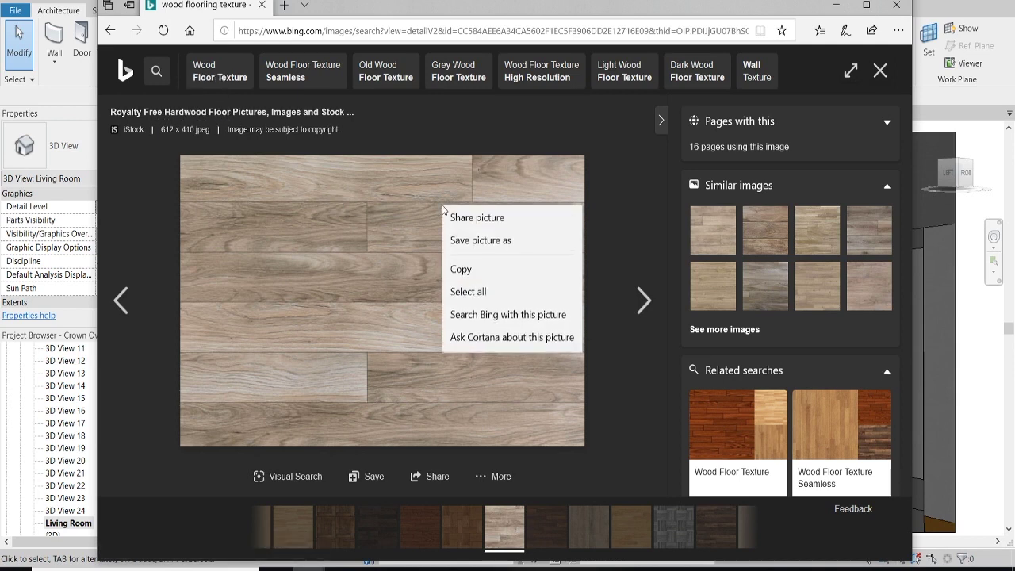
left_click(494, 243)
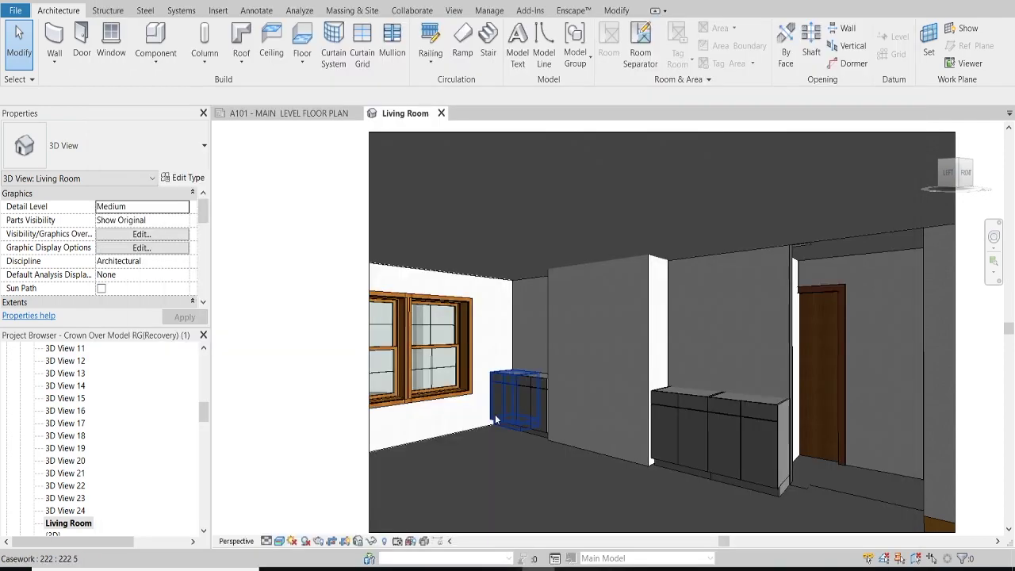
- Create a new project material in the Material Browser and rename it 'Wood Floor'
left_click(490, 10)
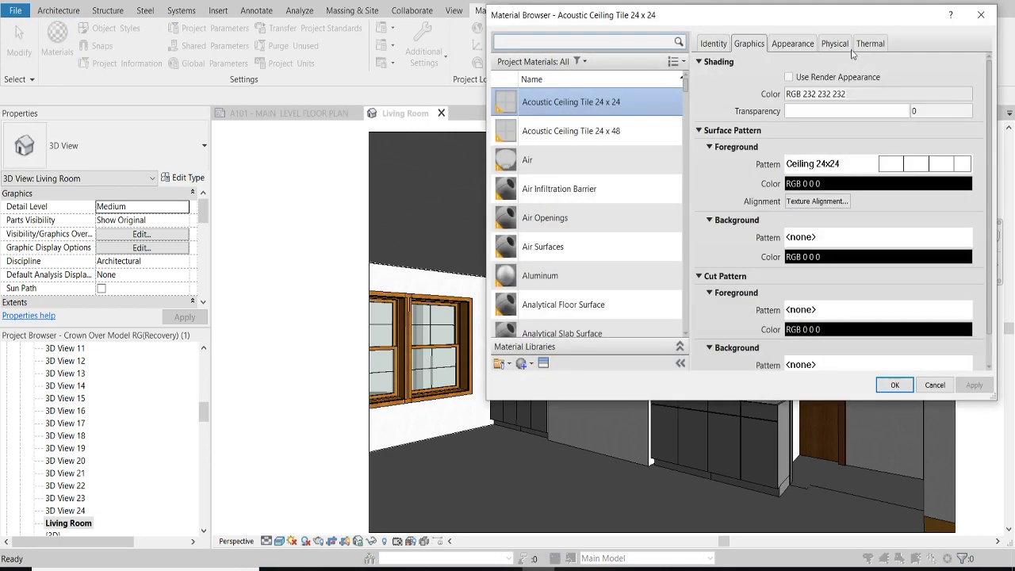
left_click(530, 364)
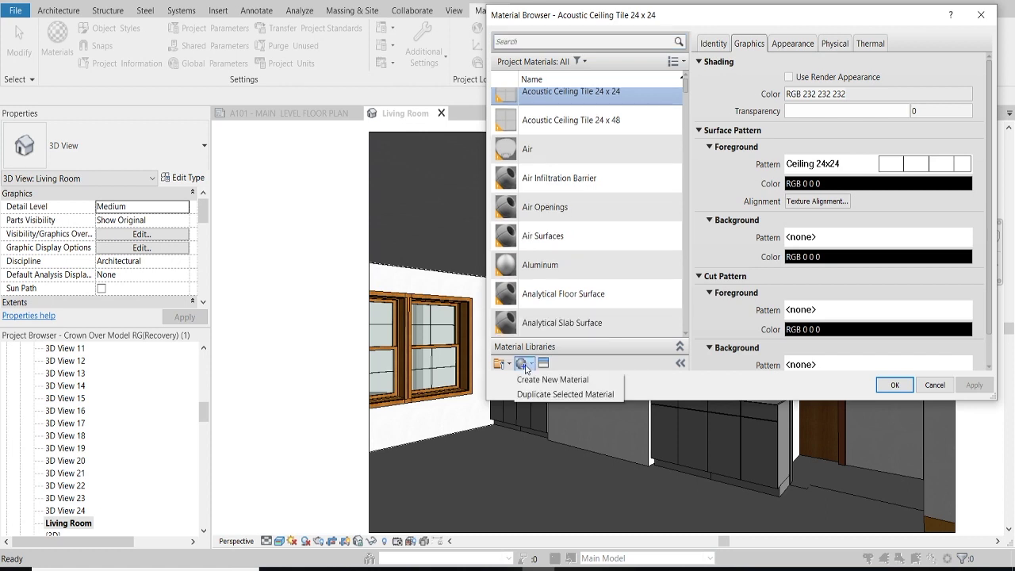
left_click(533, 382)
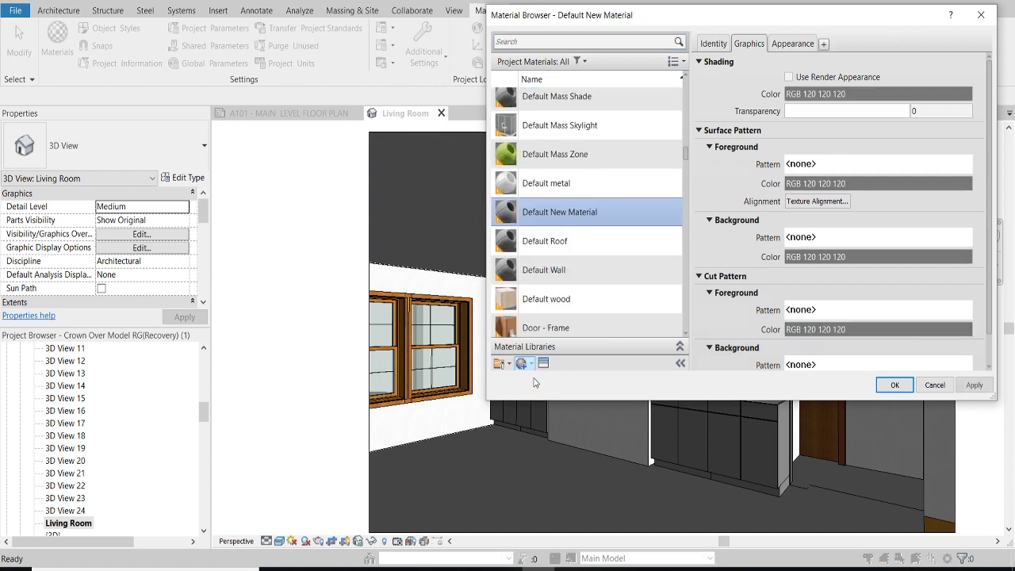
right_click(600, 213)
left_click(632, 248)
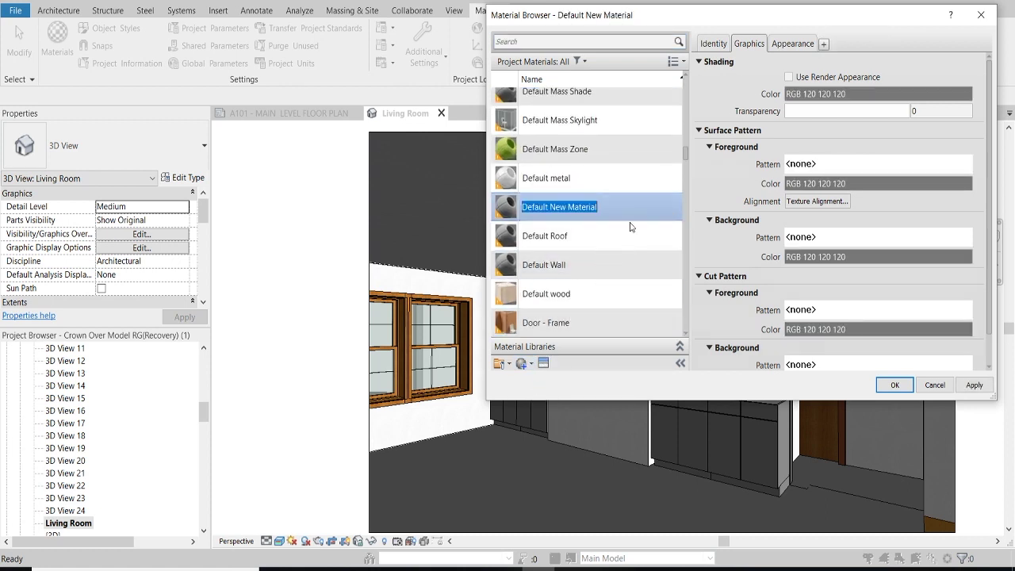
type("Wood Floor")
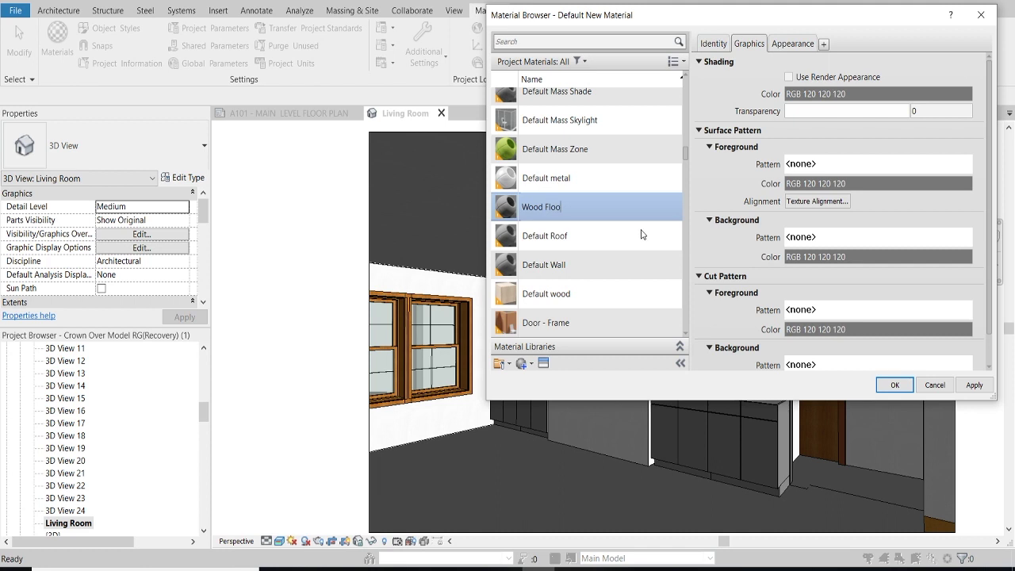
left_click(801, 45)
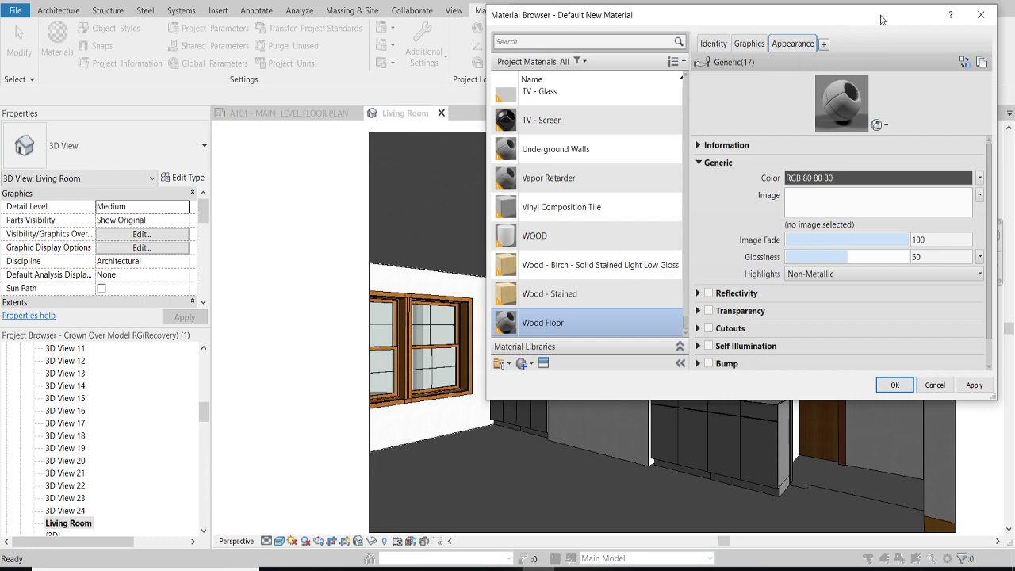
- Move the material settings window left and look over its Identity and Graphics tabs
left_click_drag(881, 19, 763, 33)
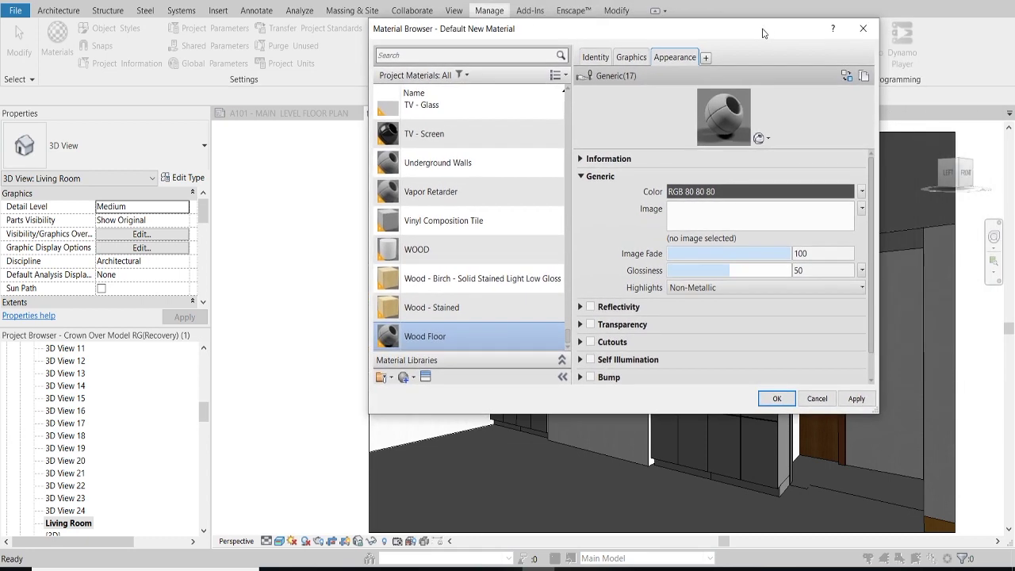
left_click(632, 57)
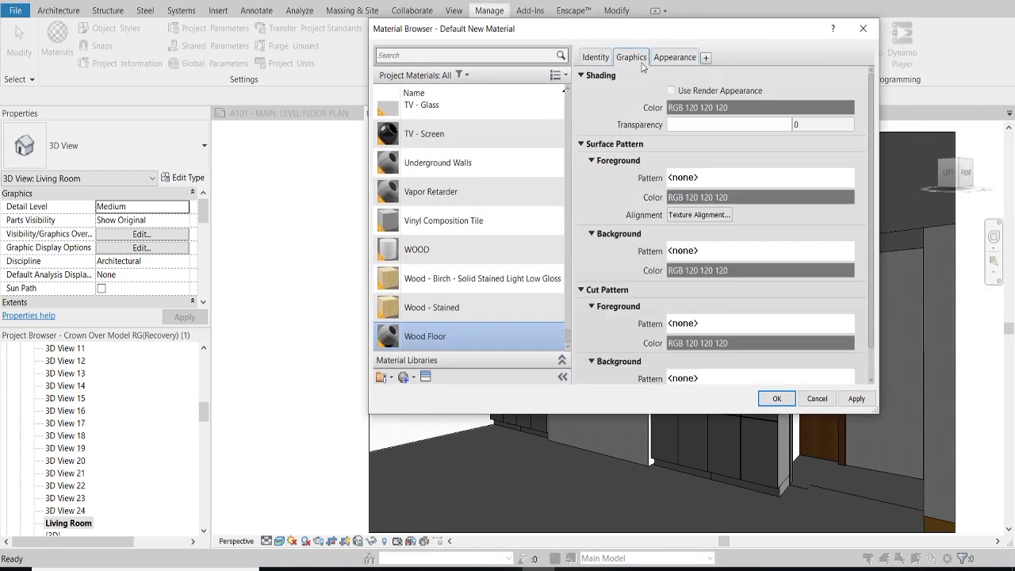
left_click(594, 58)
left_click(633, 58)
- Set the surface foreground pattern to the Model pattern Wood Board Wide
left_click(729, 178)
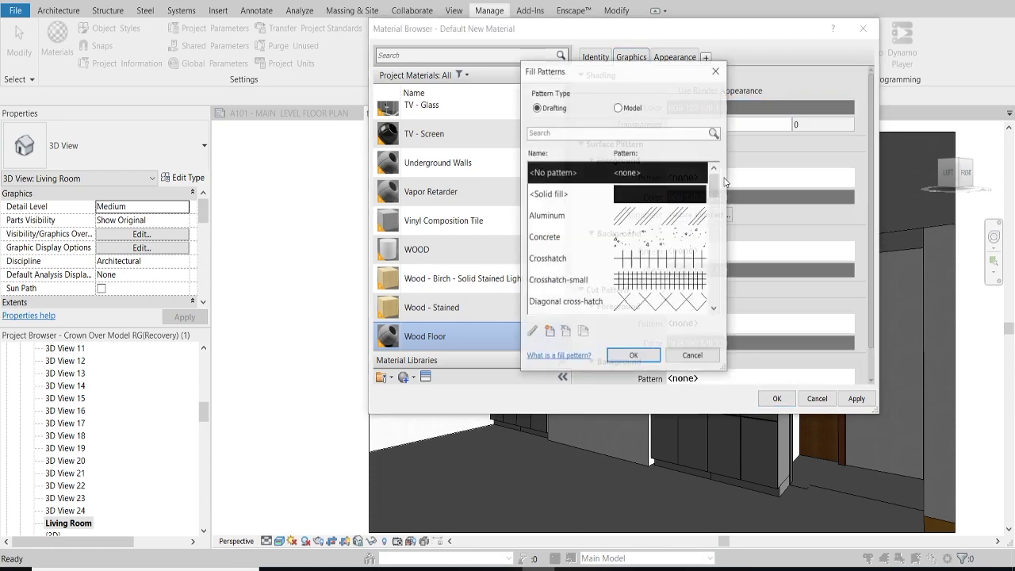
left_click(617, 107)
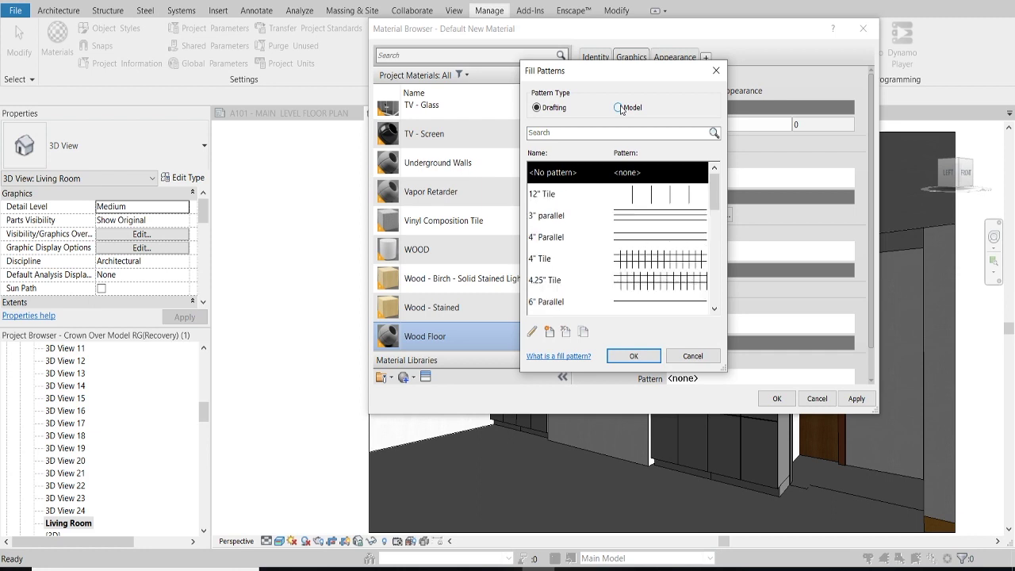
scroll(680, 216, "down", 2)
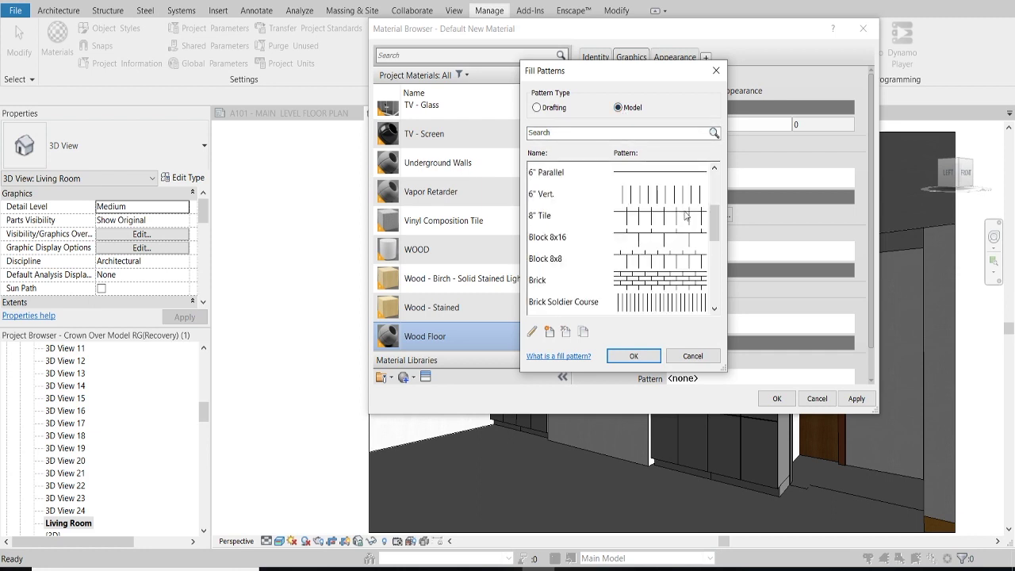
scroll(687, 216, "down", 1)
scroll(689, 214, "down", 1)
scroll(700, 210, "down", 1)
scroll(697, 216, "down", 1)
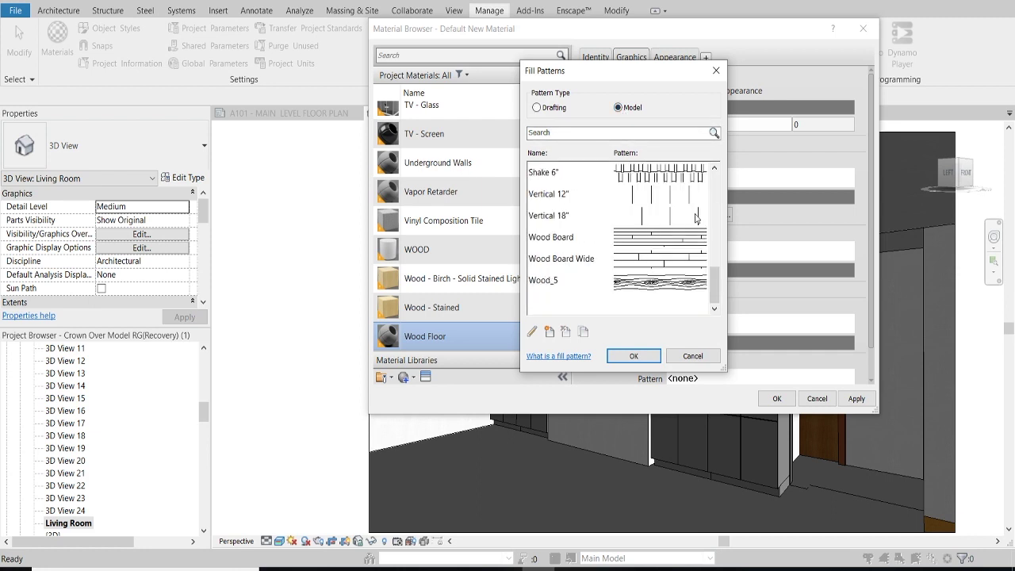
left_click(659, 261)
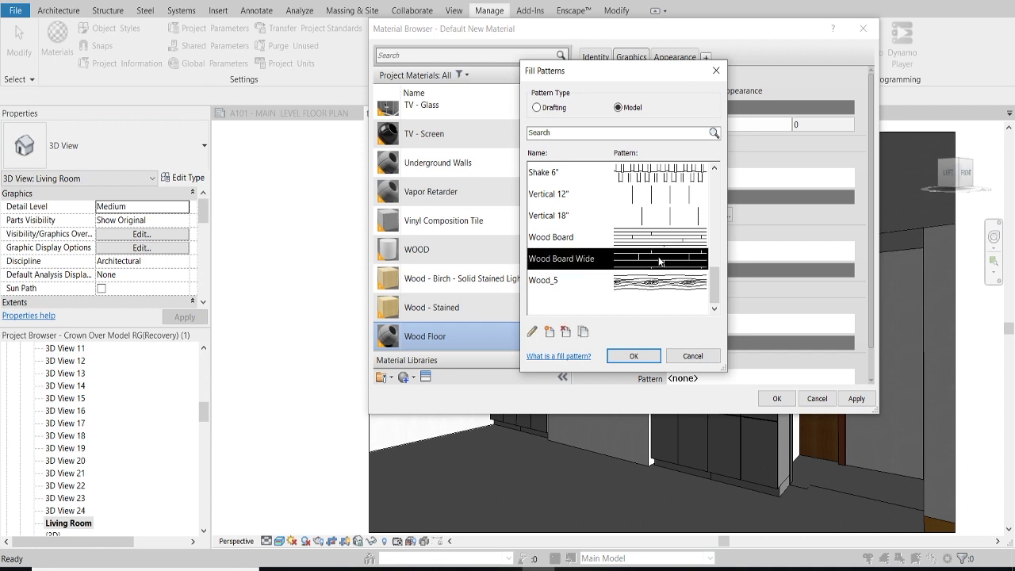
left_click(627, 359)
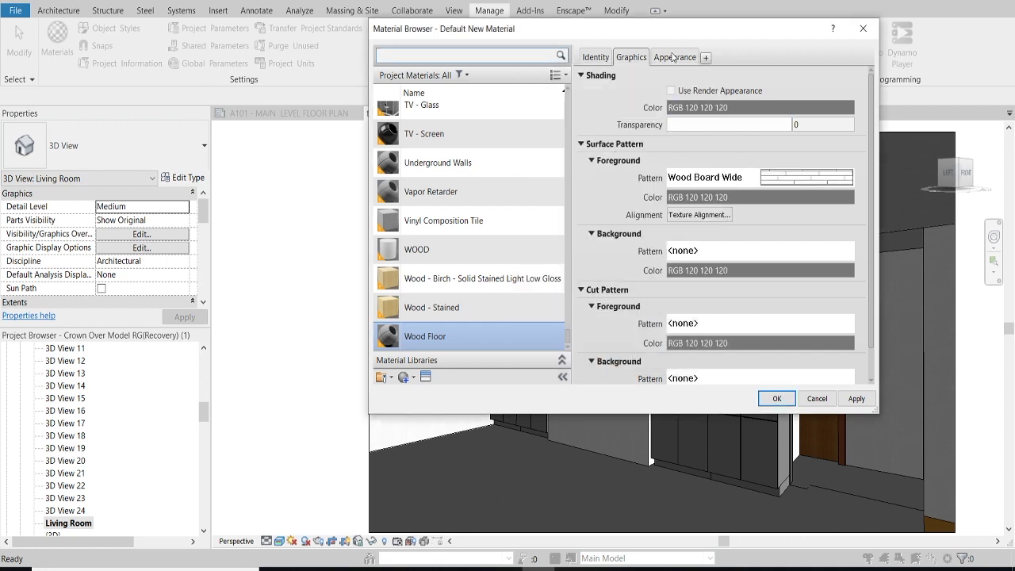
left_click(673, 57)
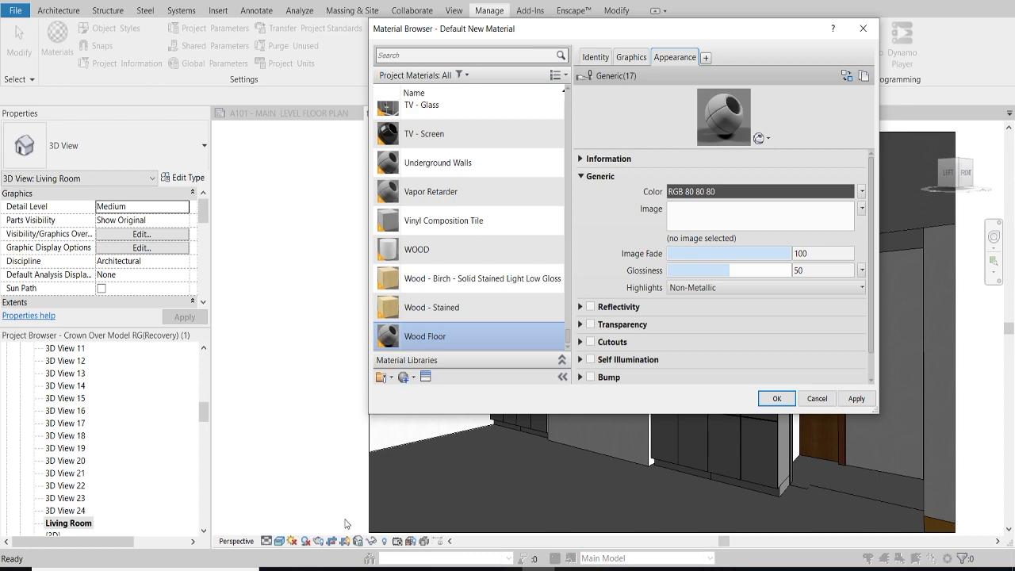
left_click(705, 240)
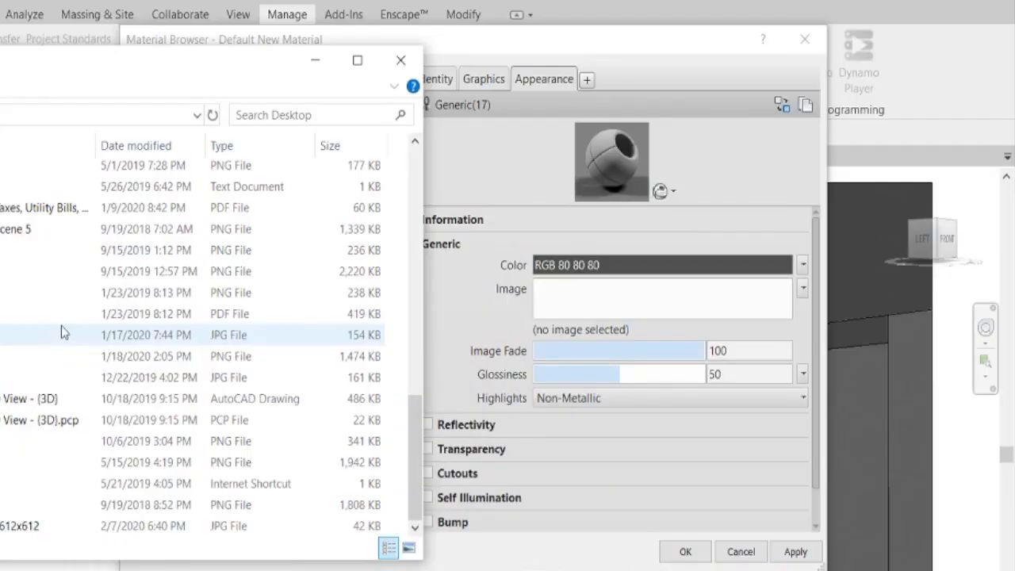
left_click_drag(143, 526, 645, 300)
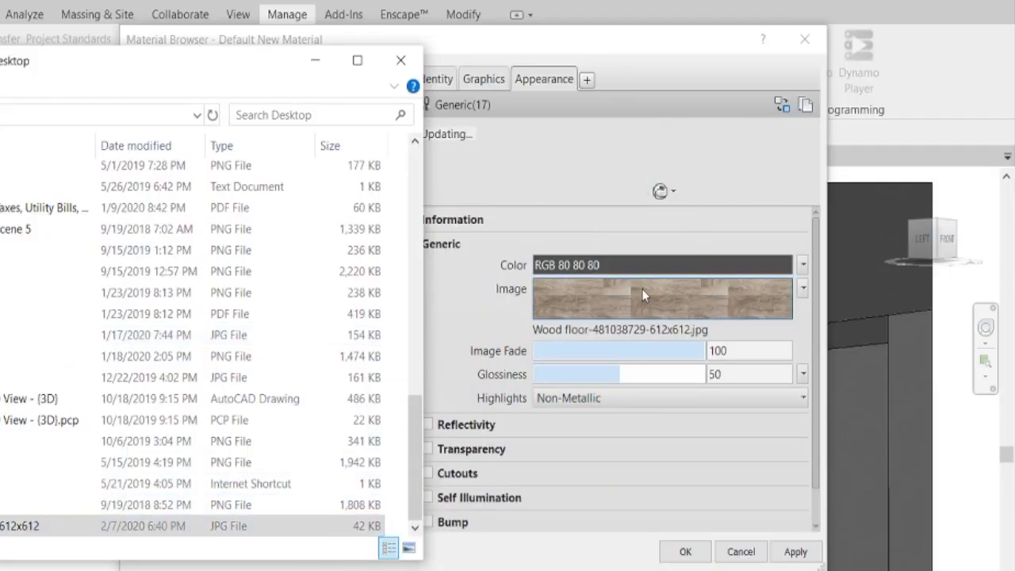
left_click(321, 63)
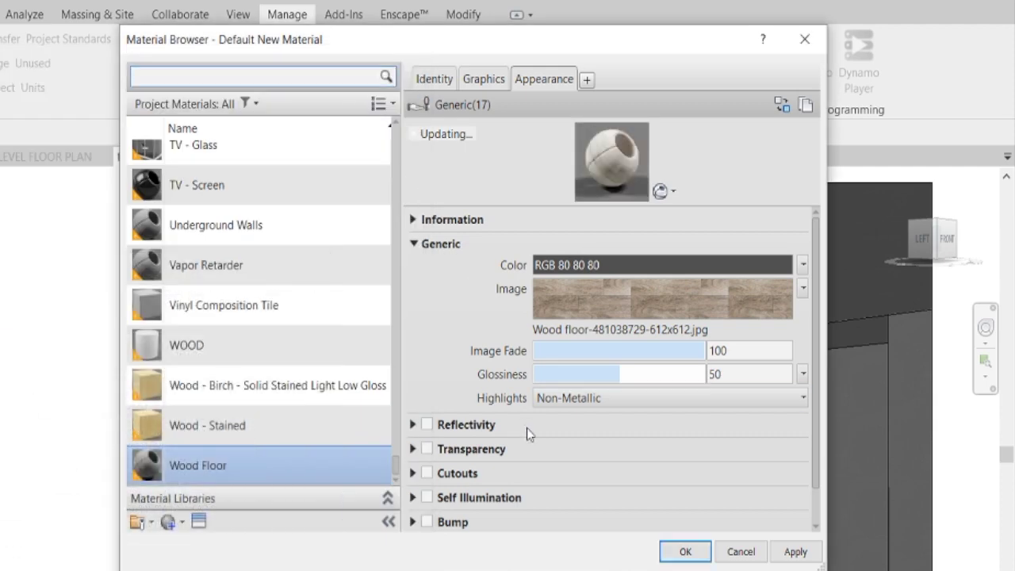
left_click(598, 303)
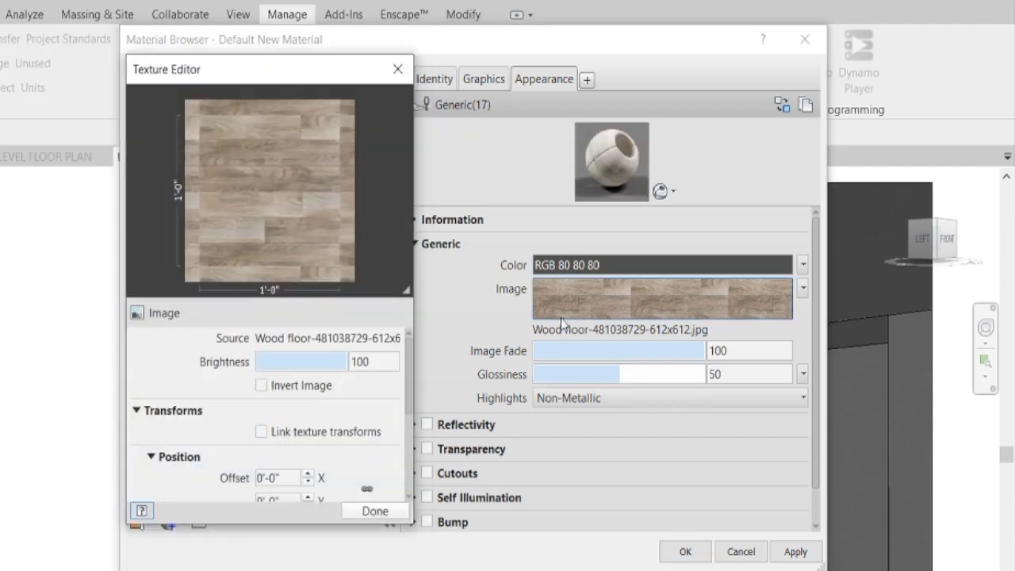
scroll(402, 427, "down", 3)
scroll(401, 426, "down", 1)
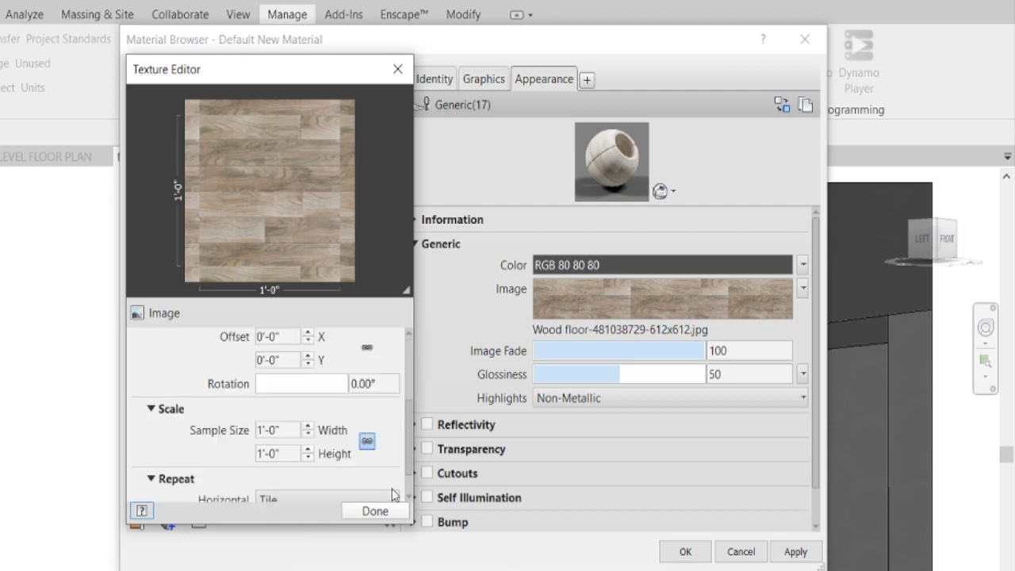
left_click(377, 510)
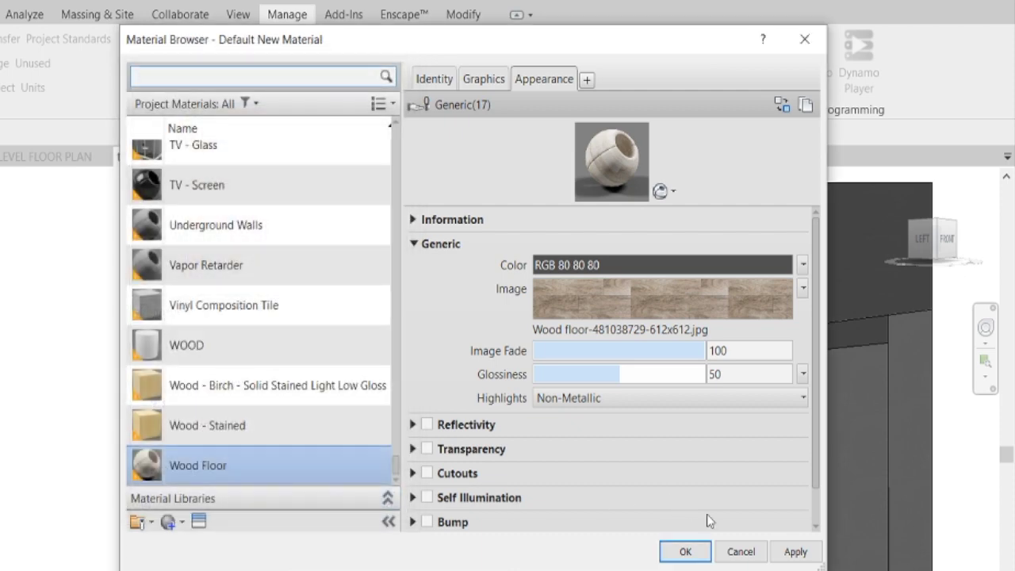
left_click(684, 551)
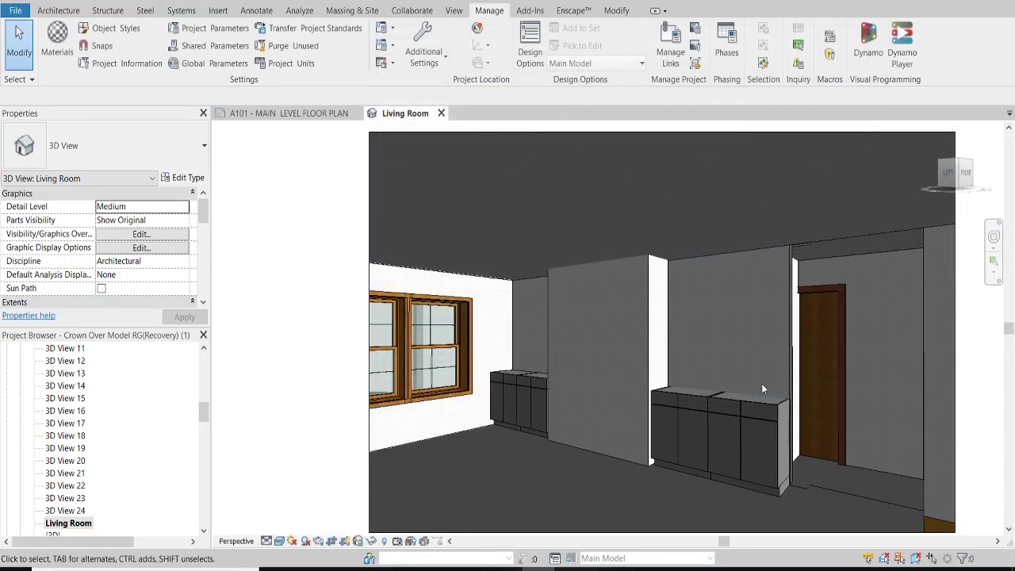
- Paint the Living Room floor with Wood Floor using PT, then reopen its appearance settings
key("p")
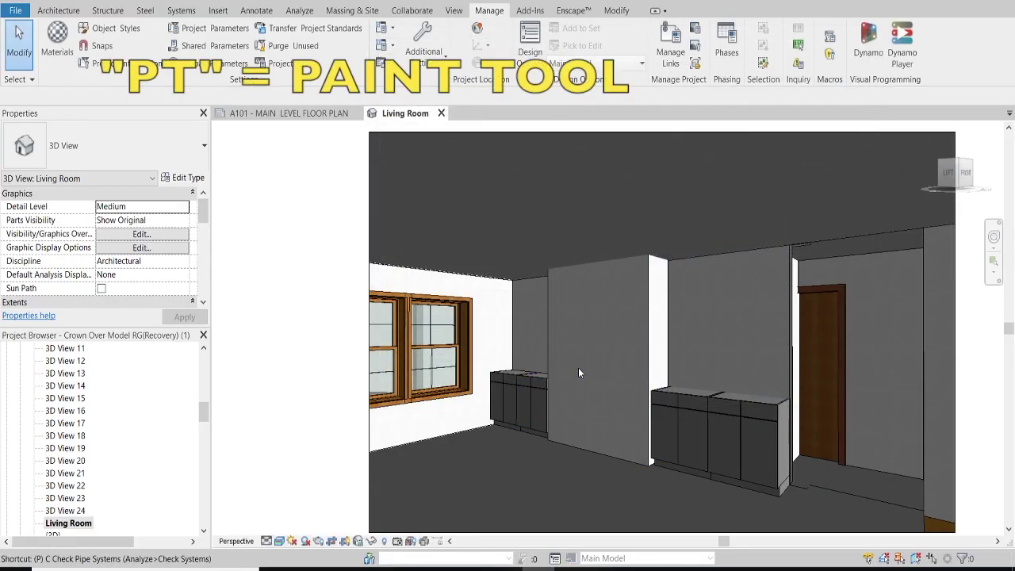
key("t")
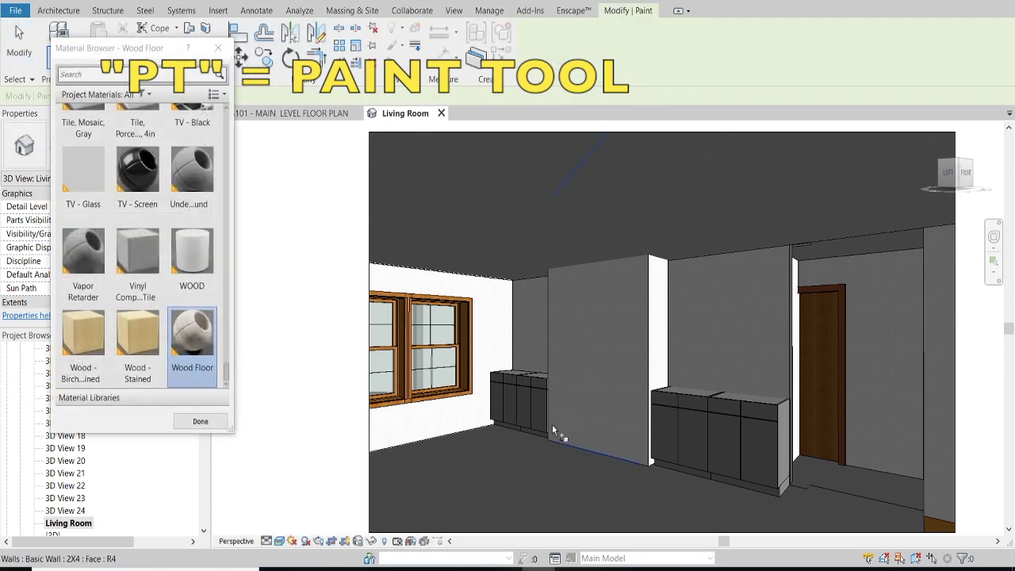
left_click(197, 332)
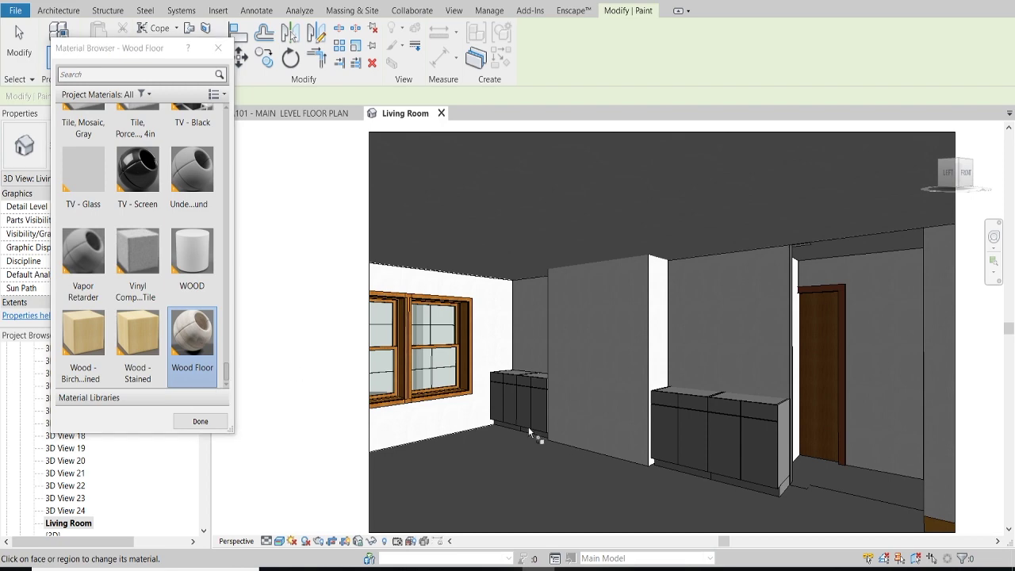
left_click(581, 482)
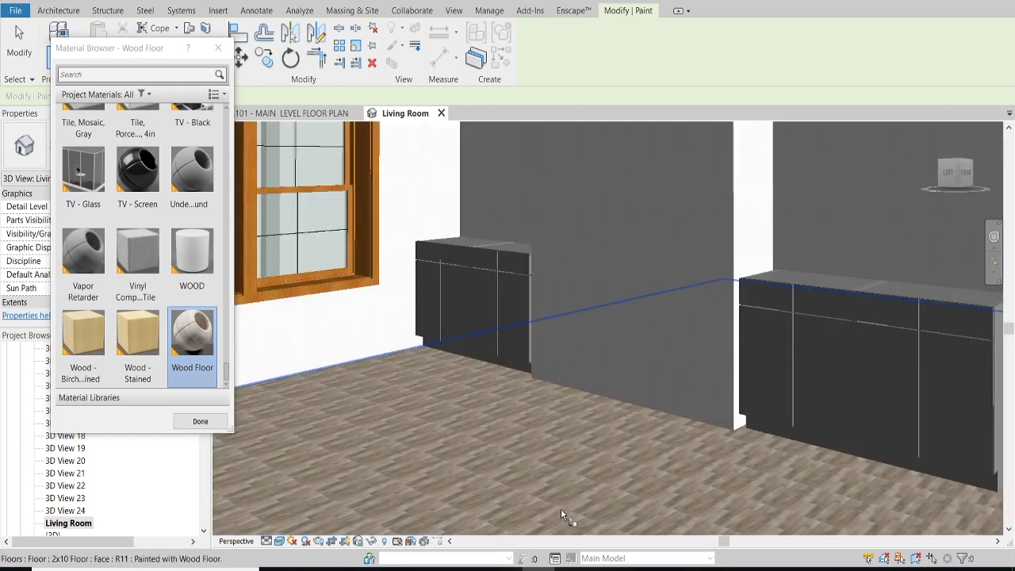
scroll(559, 503, "up", 3)
scroll(516, 436, "up", 2)
scroll(499, 409, "down", 2)
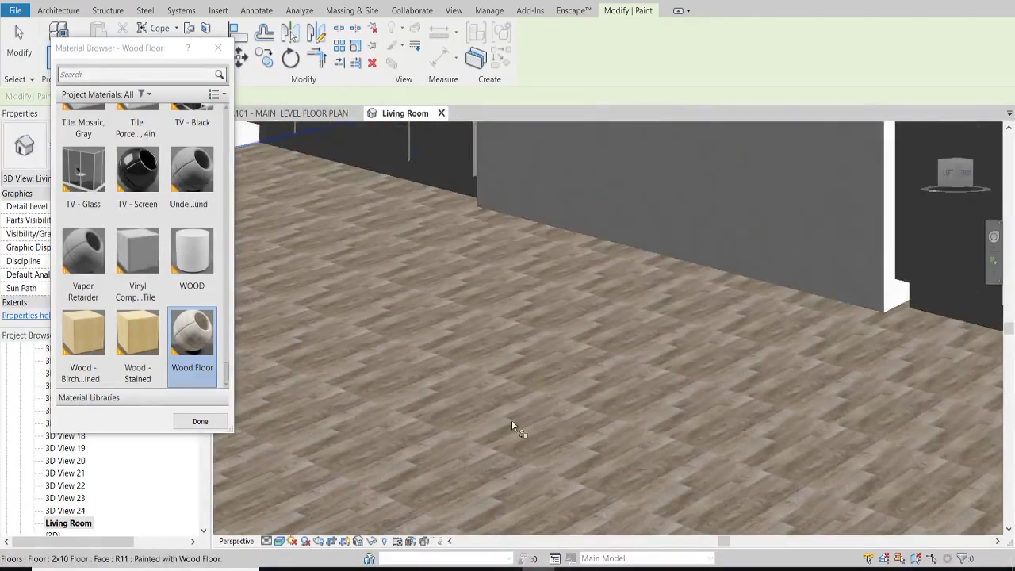
scroll(512, 420, "down", 2)
left_click(219, 426)
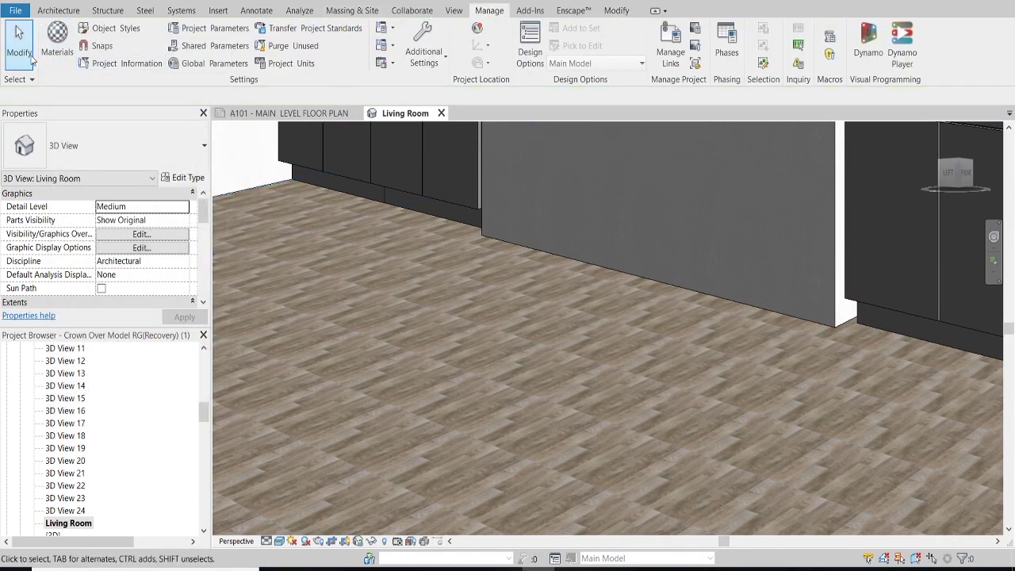
left_click(69, 54)
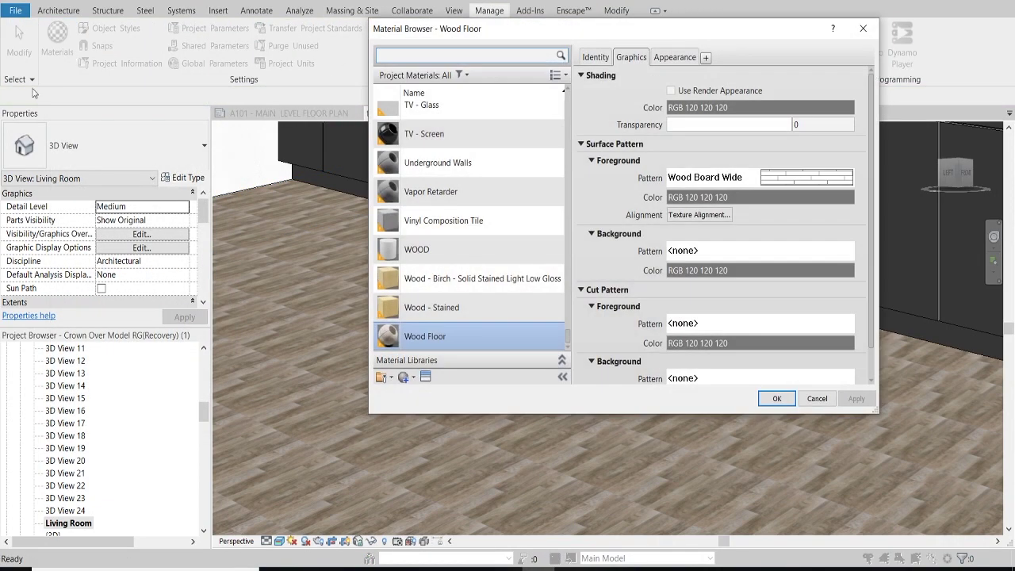
left_click(690, 59)
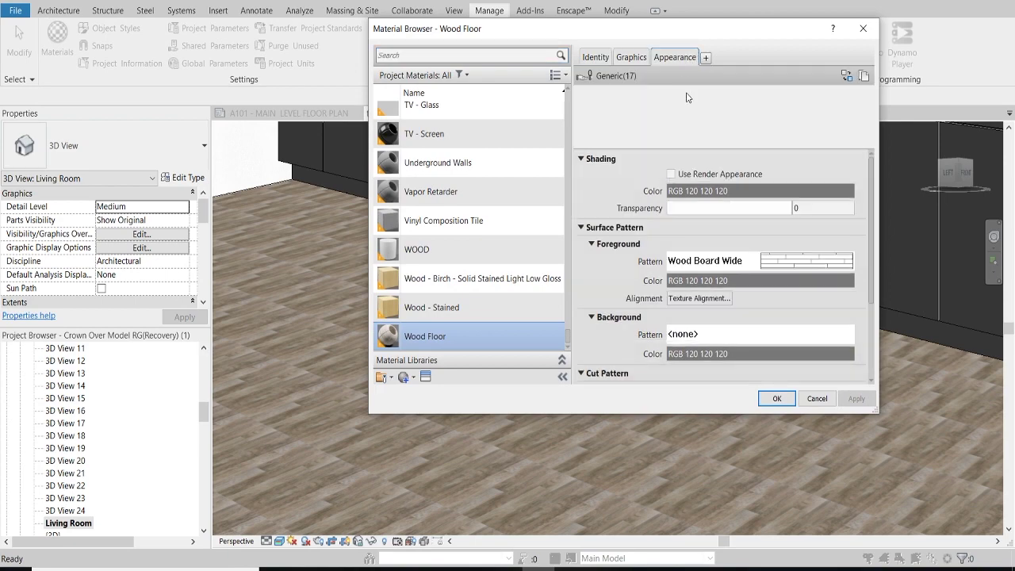
mouse_move(665, 212)
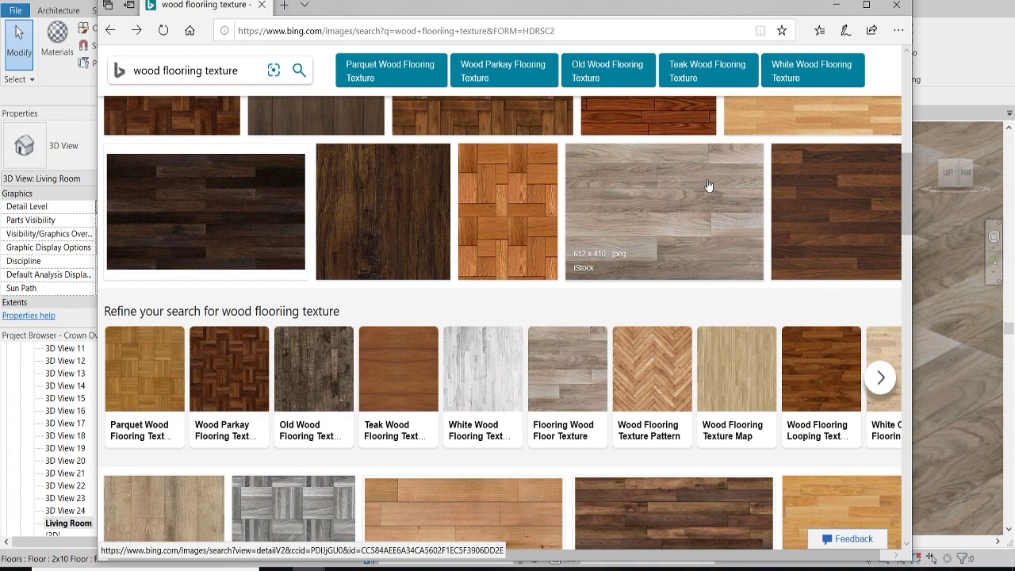
- Open the Mannington Durable Laminate Flooring Tiles image and choose Save picture as
scroll(709, 185, "down", 3)
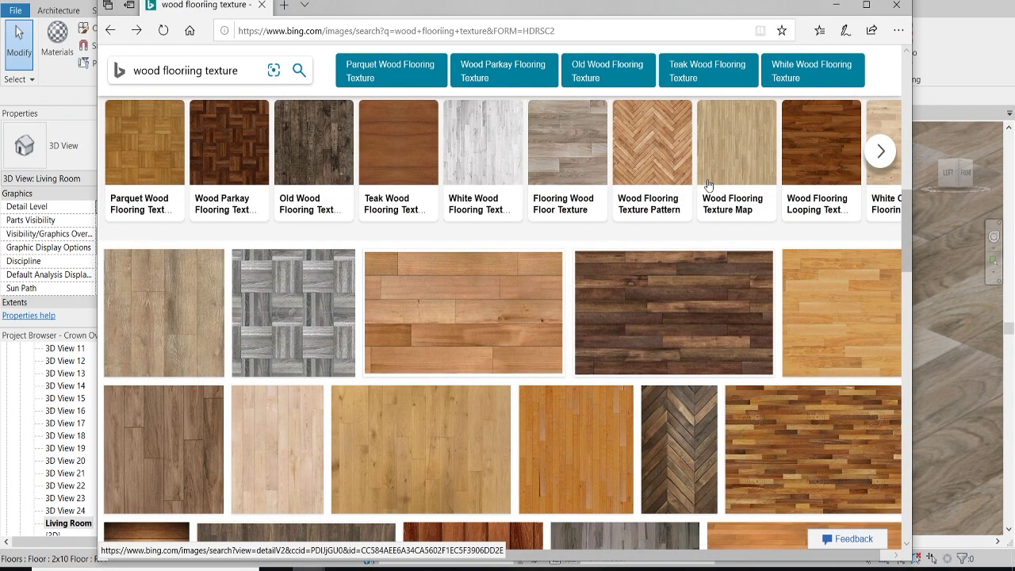
scroll(709, 185, "up", 2)
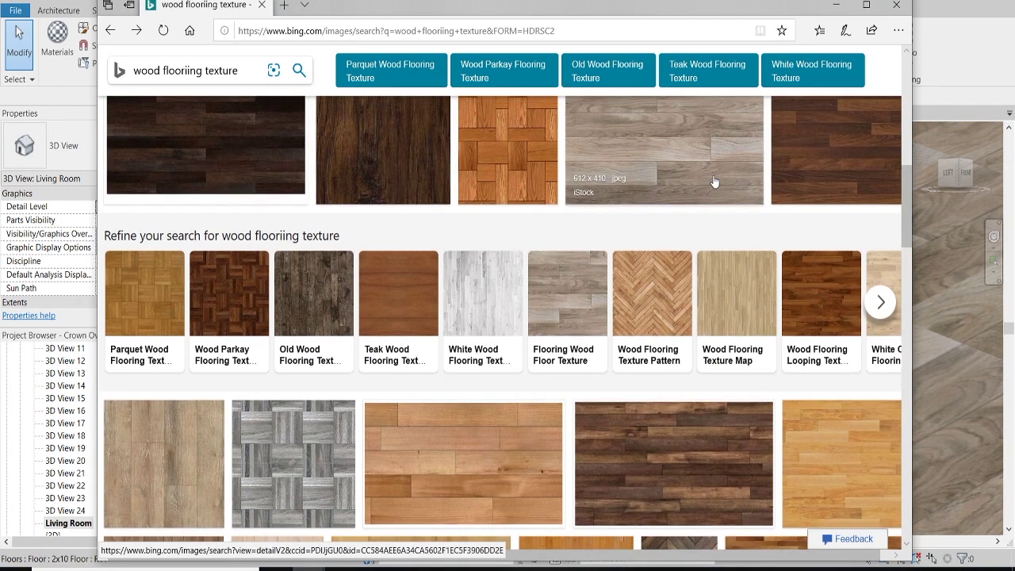
scroll(714, 183, "down", 2)
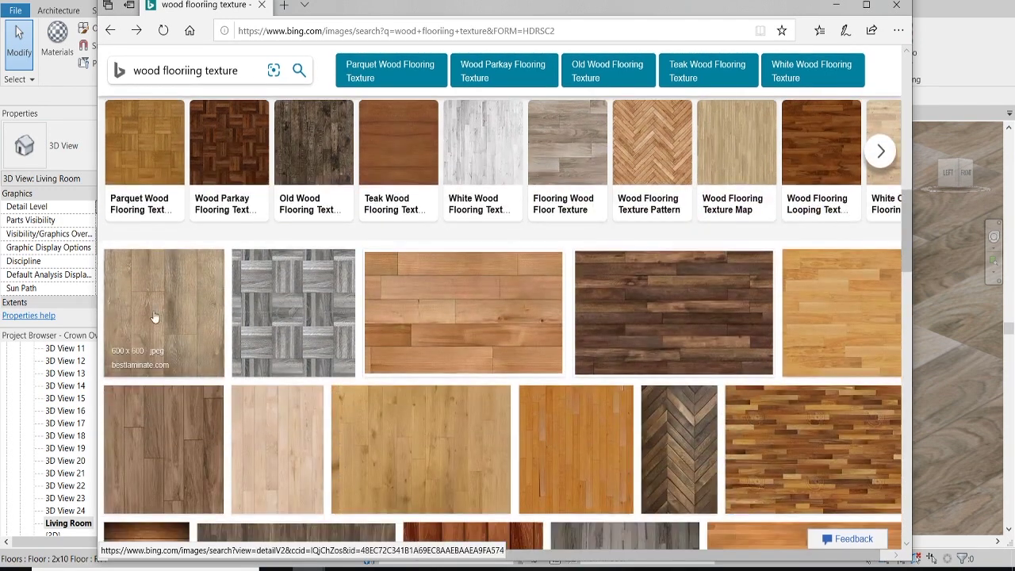
scroll(149, 316, "down", 4)
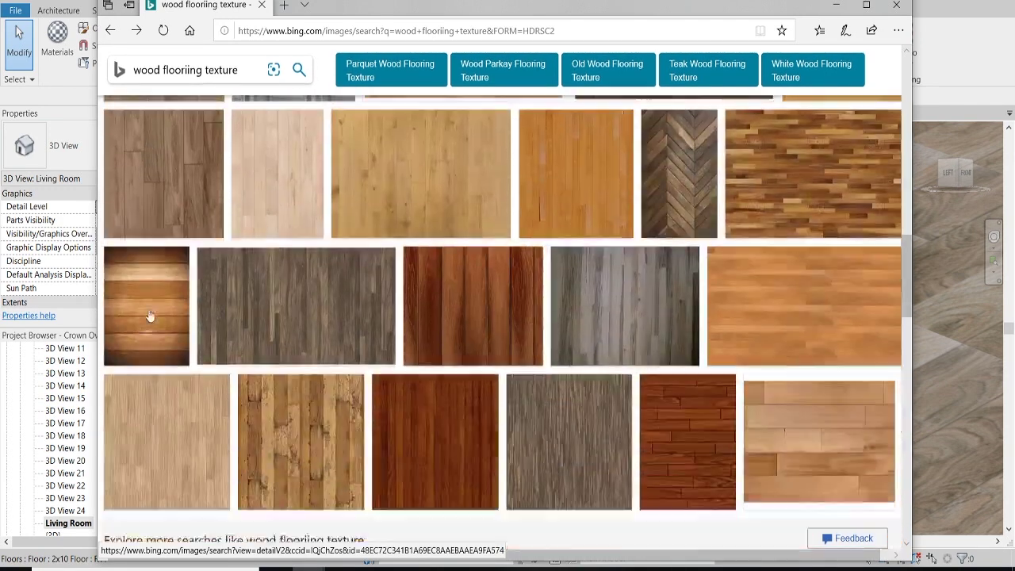
left_click(143, 159)
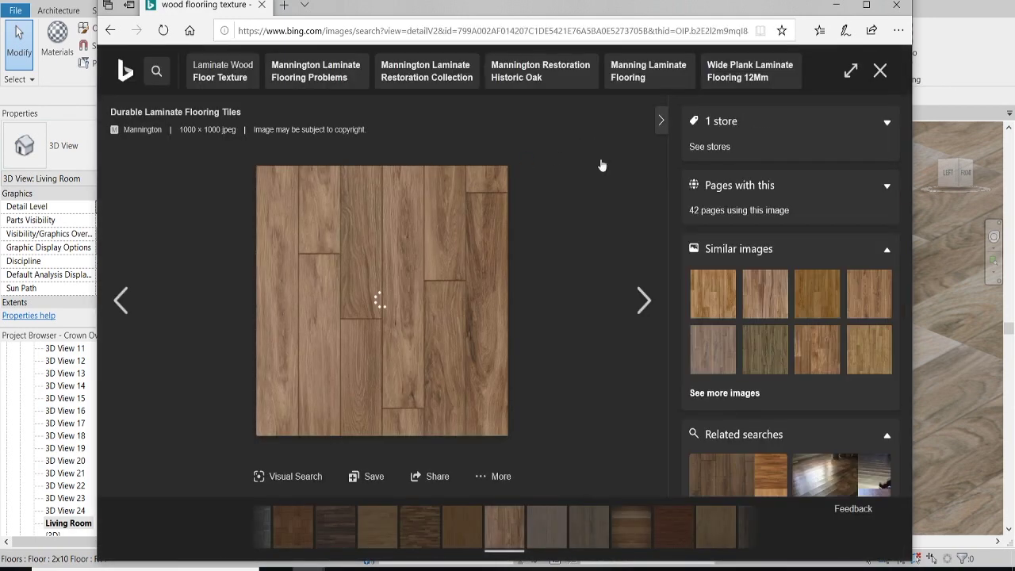
right_click(410, 195)
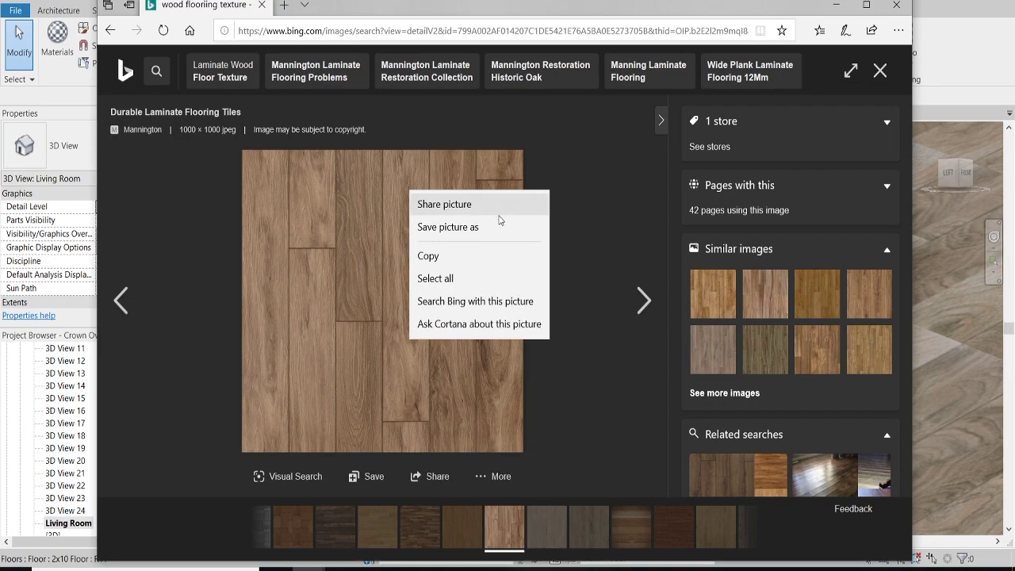
left_click(460, 229)
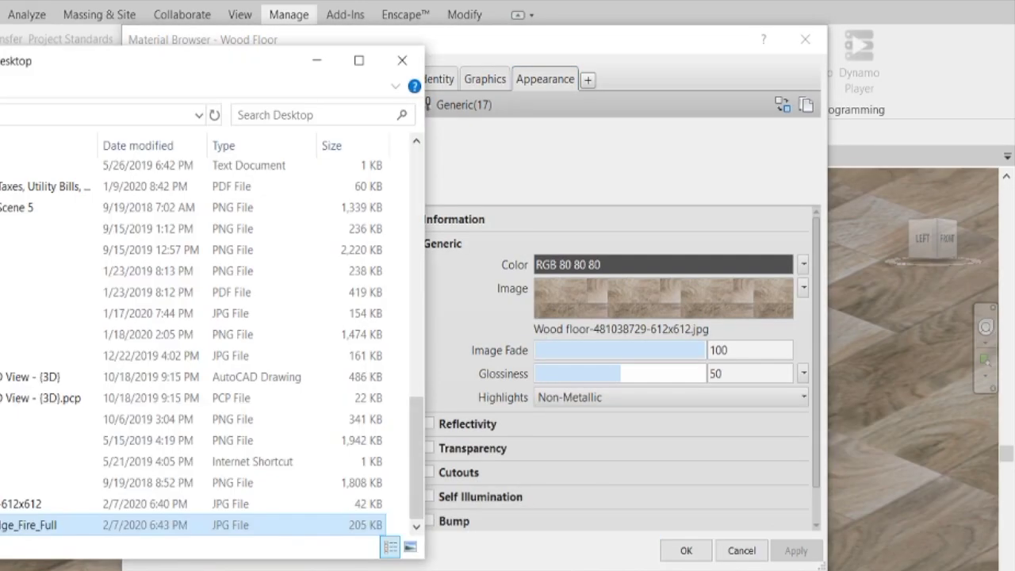
- Set the Wood Floor image to wd28030_WeatheredRidge_Fire_Full.jpg and apply it to the floor
left_click_drag(31, 525, 635, 301)
left_click(795, 550)
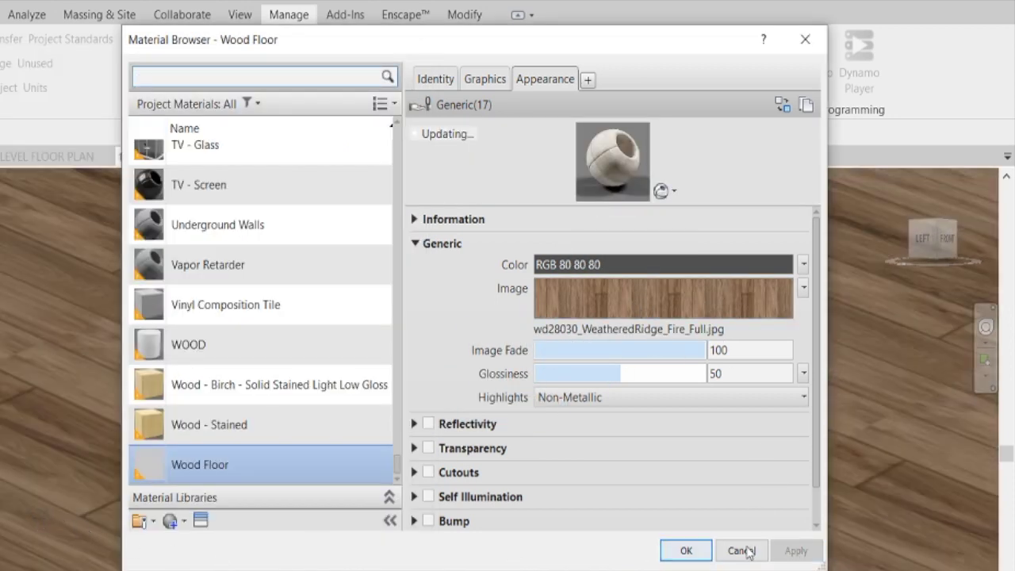
left_click(684, 549)
- Reopen the Wood Floor material's Appearance settings from the project materials
scroll(509, 383, "down", 3)
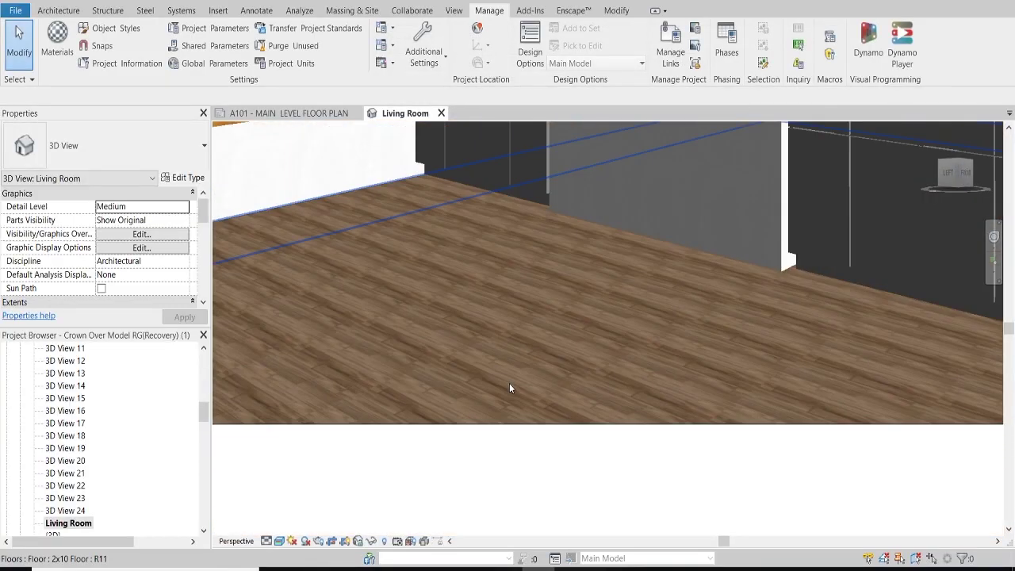
scroll(500, 329, "up", 3)
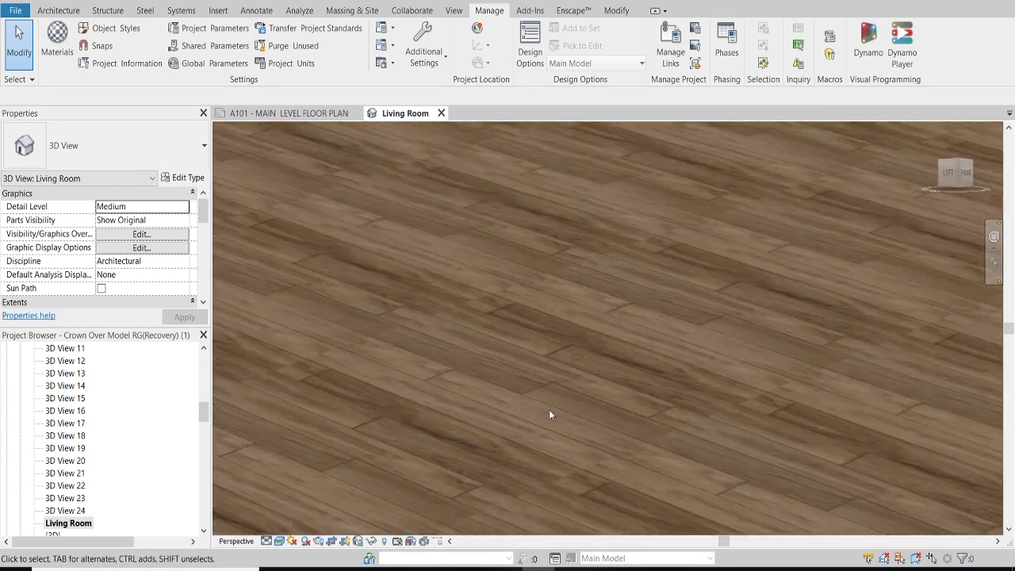
scroll(550, 413, "down", 5)
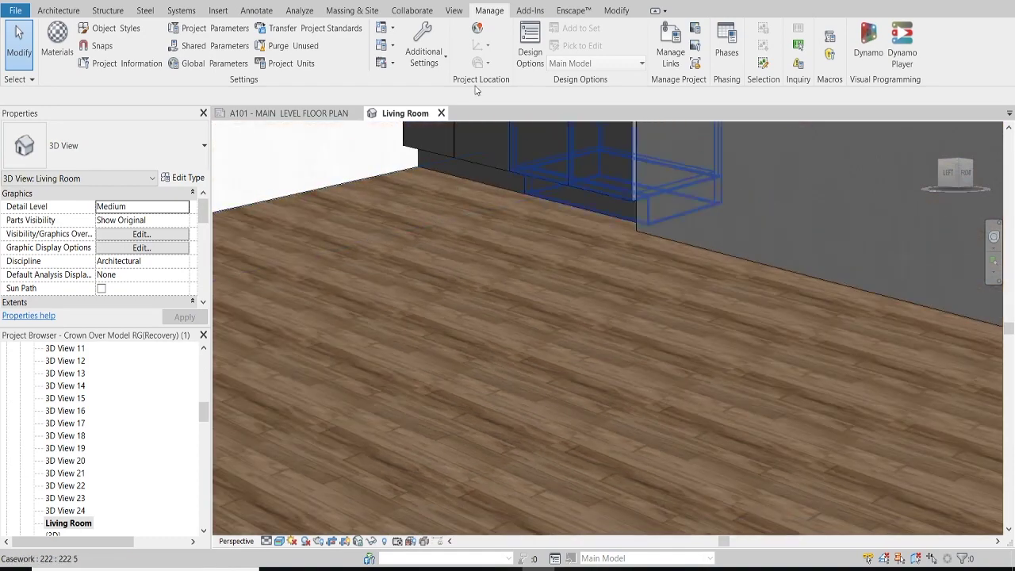
left_click(57, 39)
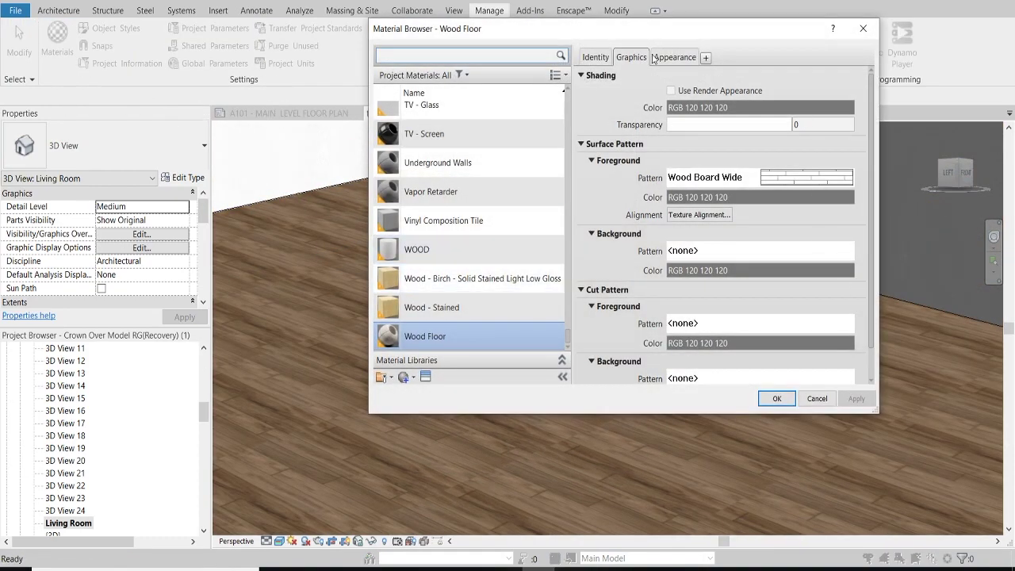
left_click(655, 58)
- Set the Wood Floor texture sample size to 2'-0" wide by 4'-0" high and apply it
left_click(773, 218)
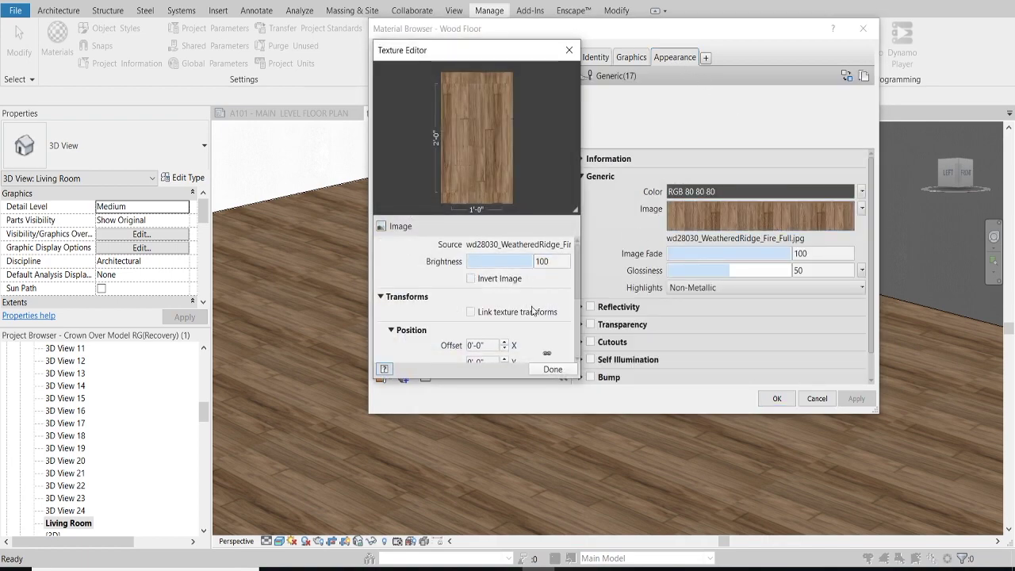
scroll(533, 310, "down", 1)
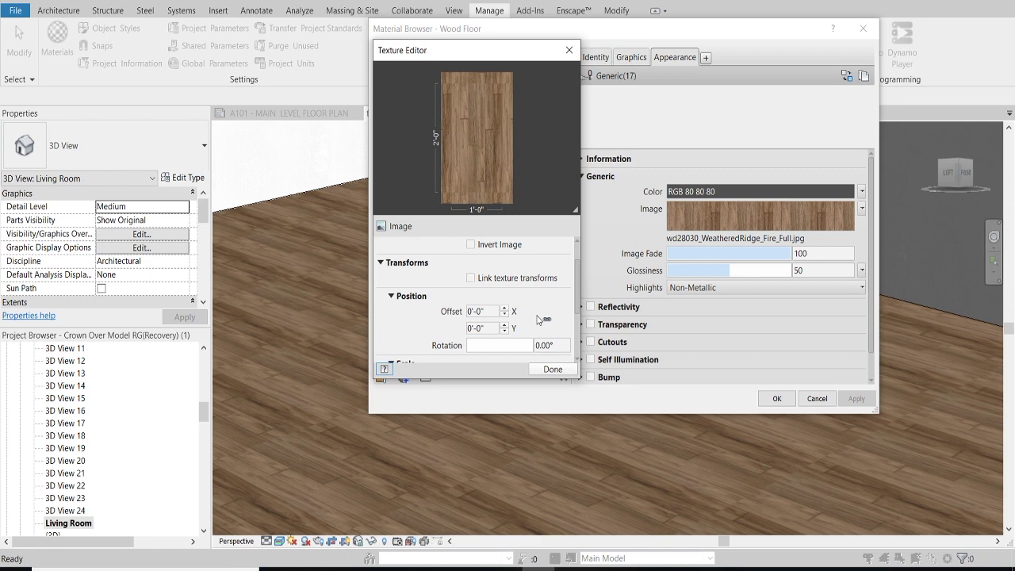
scroll(539, 319, "down", 3)
double_click(477, 284)
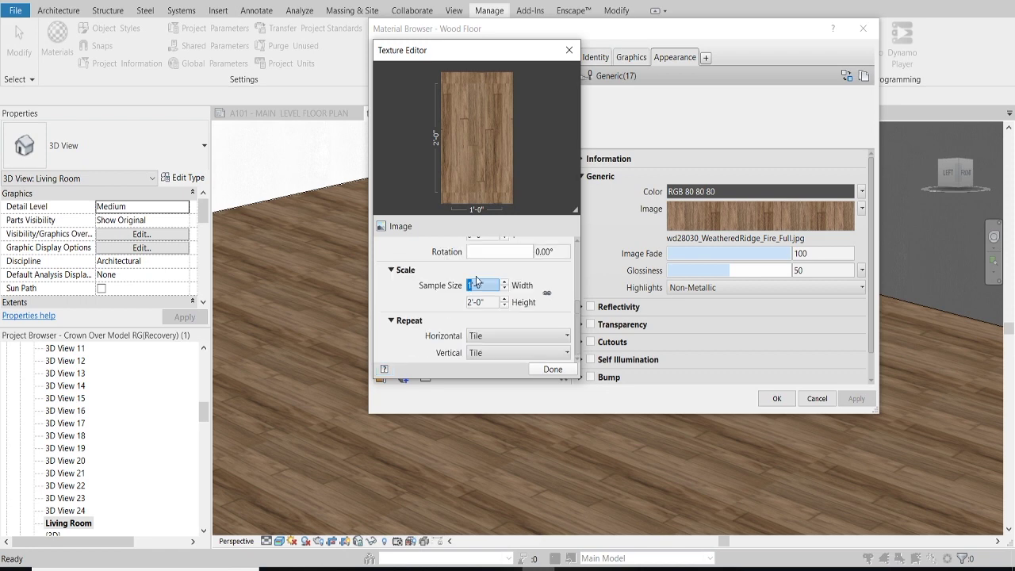
type("2")
left_click(469, 302)
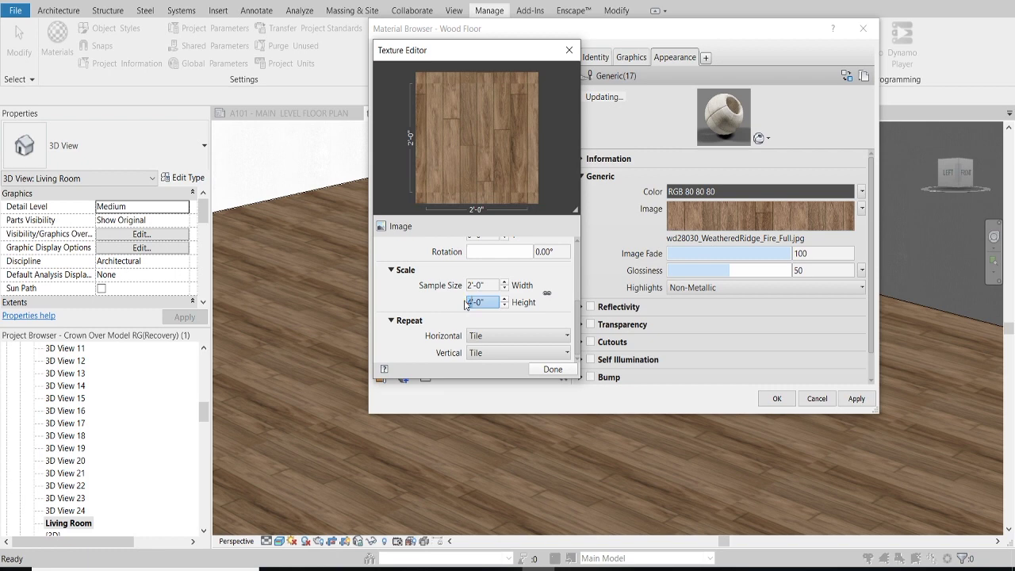
left_click(552, 368)
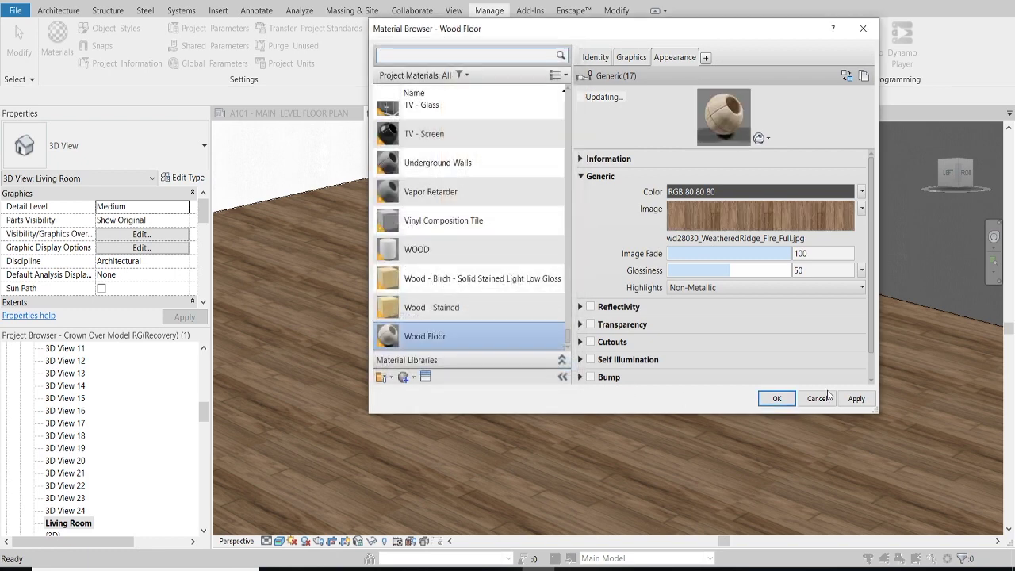
left_click(856, 398)
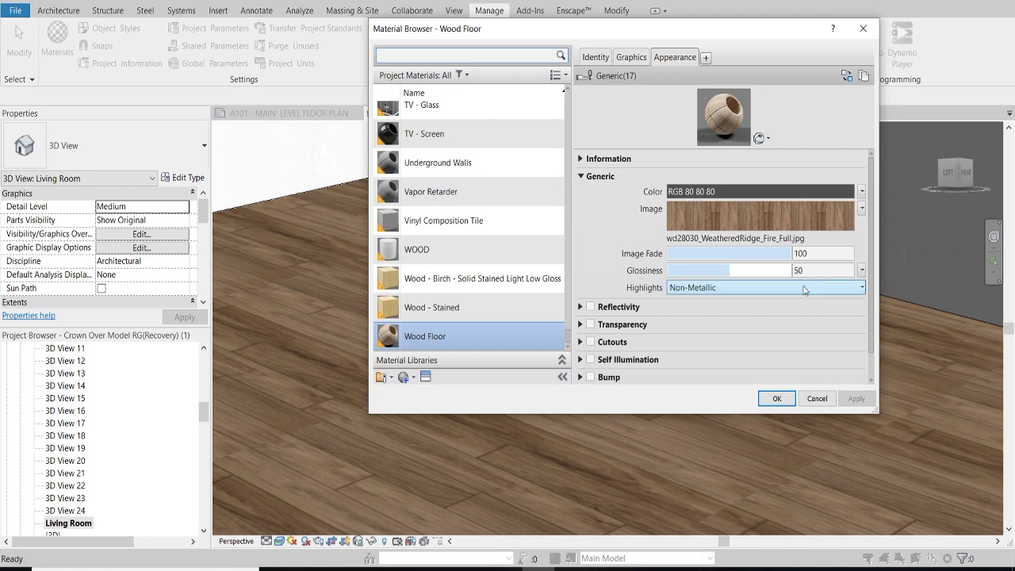
- Rotate the Wood Floor texture 90° and apply it to the floor
mouse_move(723, 35)
left_mouse_down()
mouse_move(376, 17)
mouse_move(372, 27)
left_mouse_up()
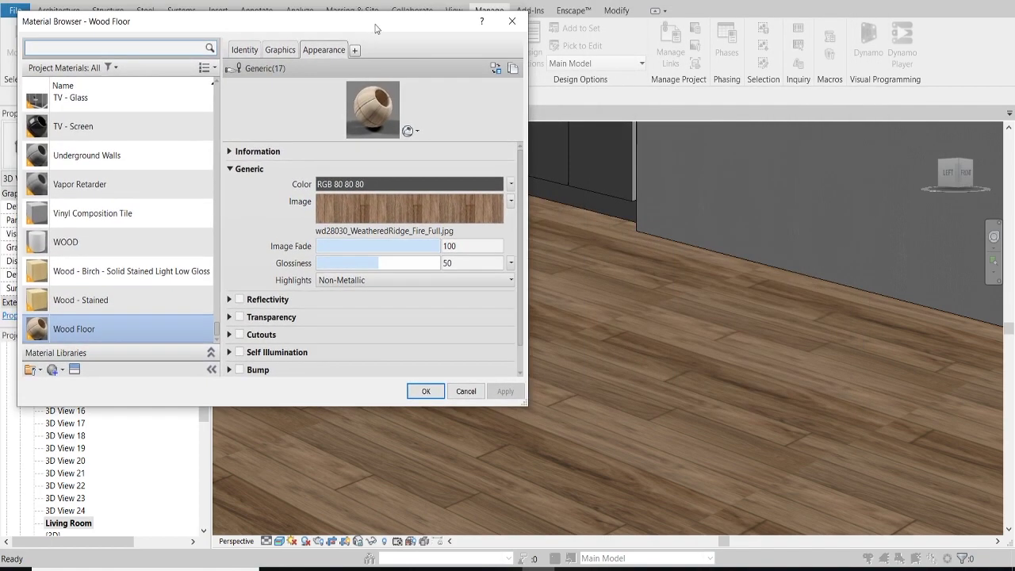
left_click(441, 201)
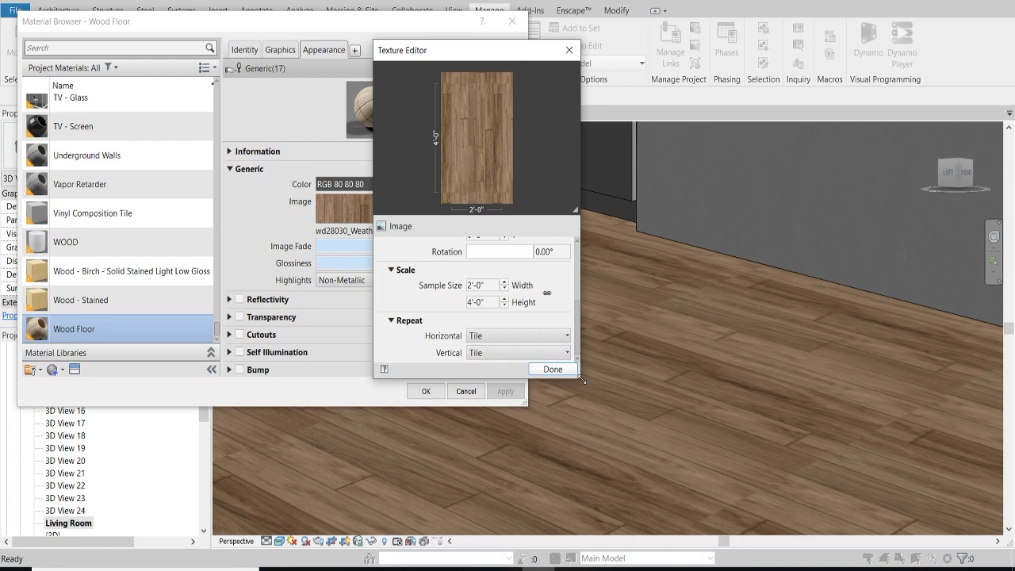
mouse_move(584, 383)
left_mouse_down()
mouse_move(659, 475)
mouse_move(658, 500)
left_mouse_up()
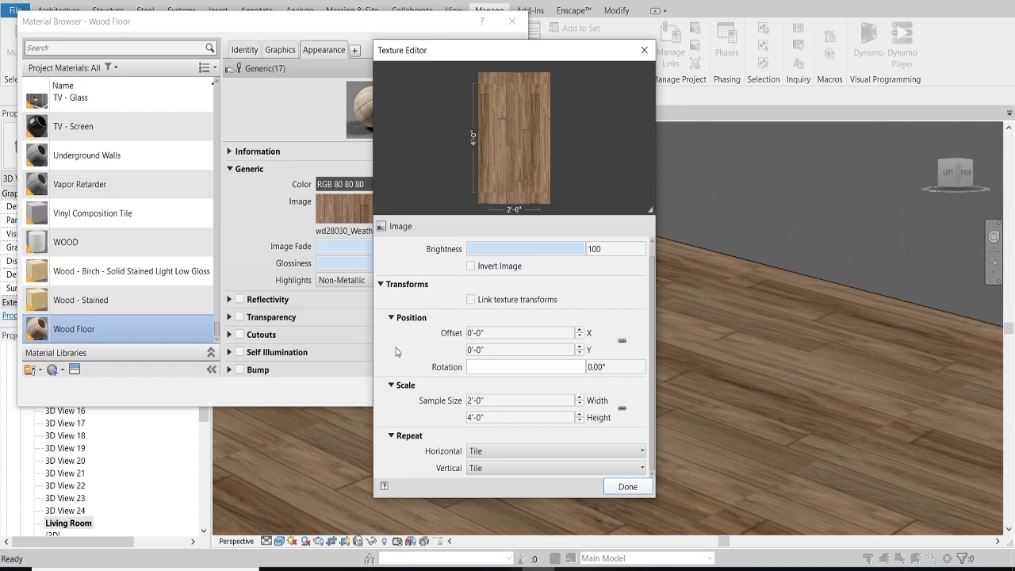
scroll(397, 351, "up", 1)
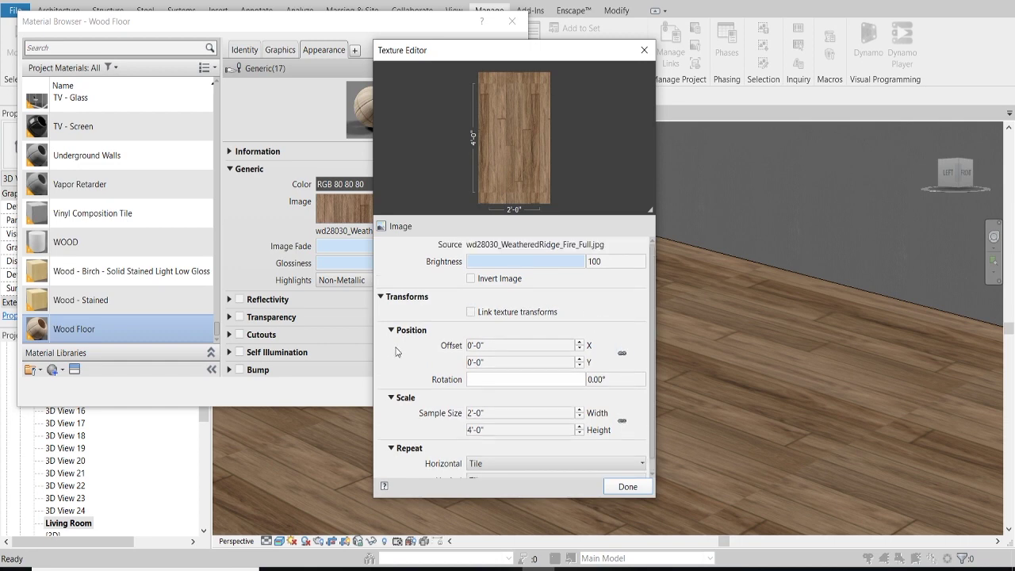
left_click(600, 380)
type("90")
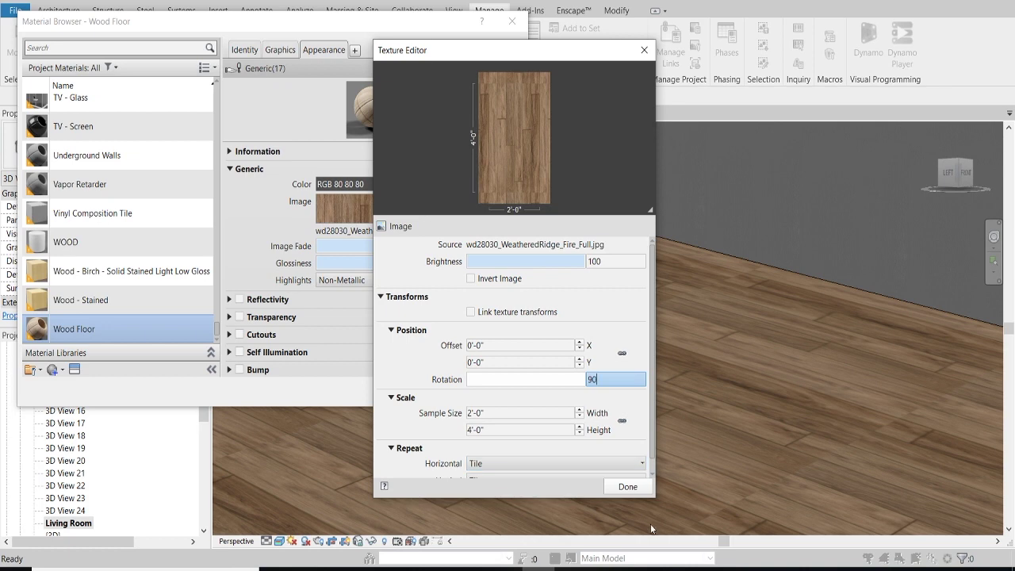
left_click(627, 486)
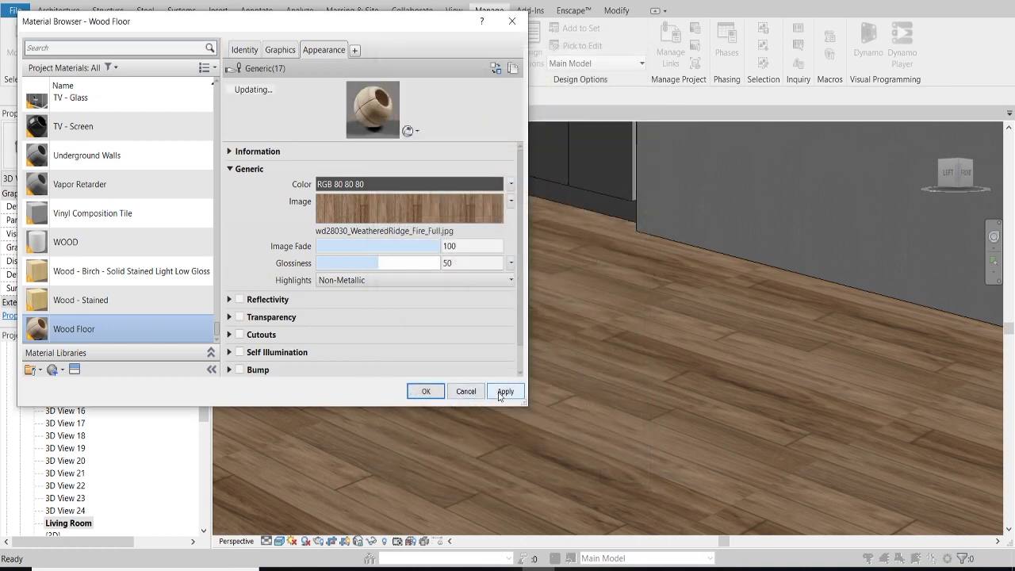
left_click(503, 392)
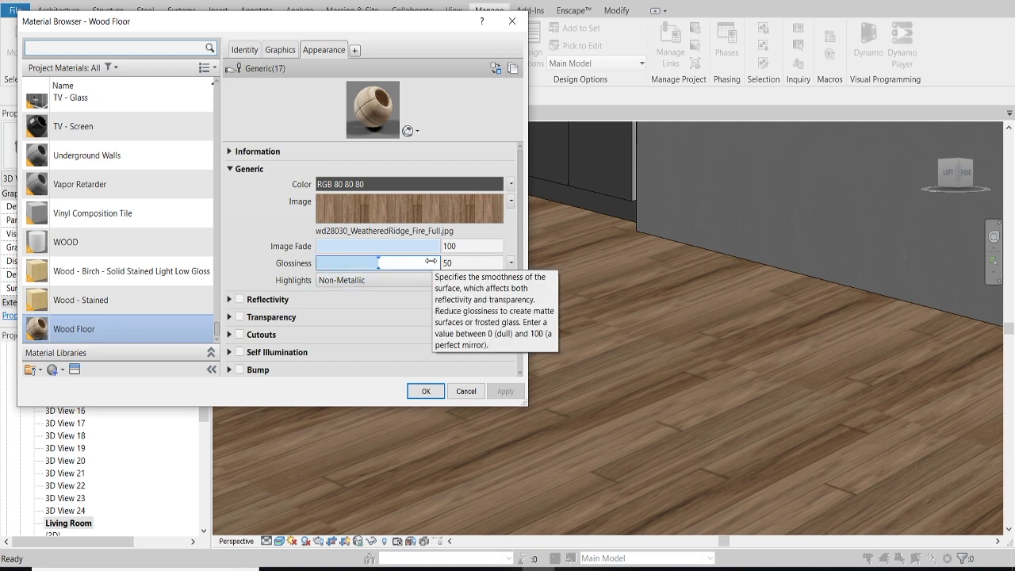
- Reset the texture rotation to 0°, apply it, and close the Material Browser
left_click(446, 221)
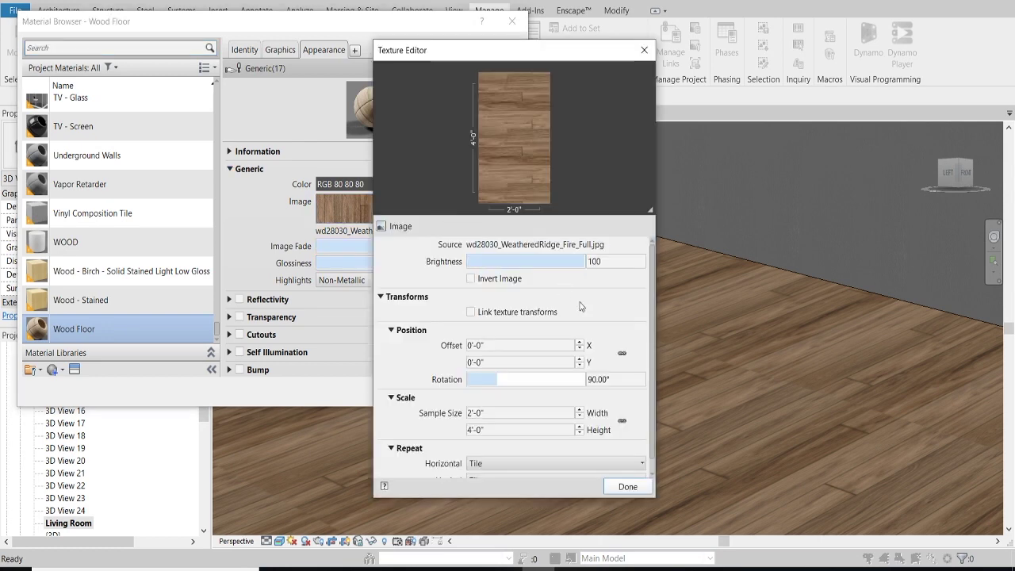
double_click(610, 380)
triple_click(611, 379)
type("0")
left_click(644, 486)
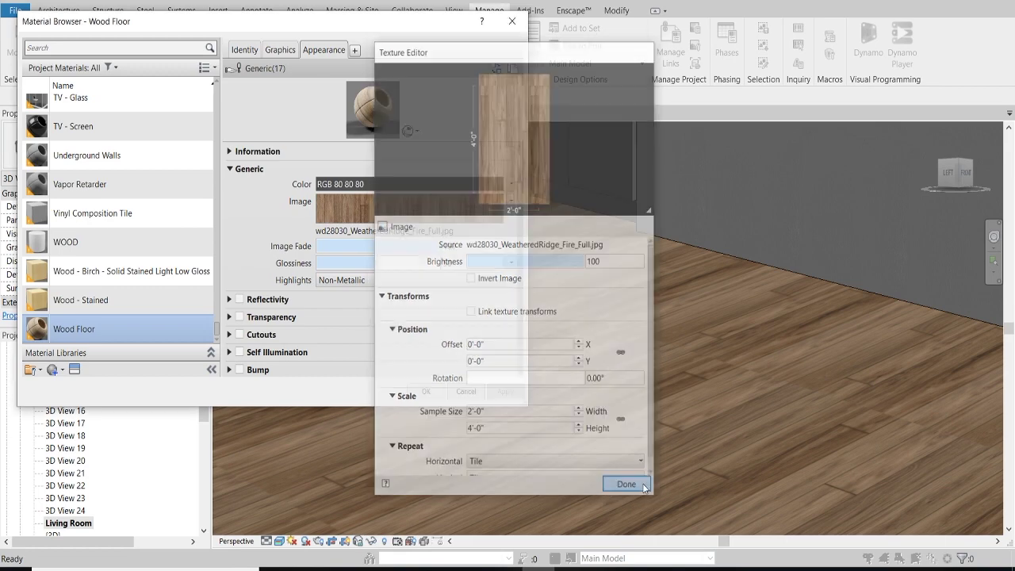
left_click(505, 390)
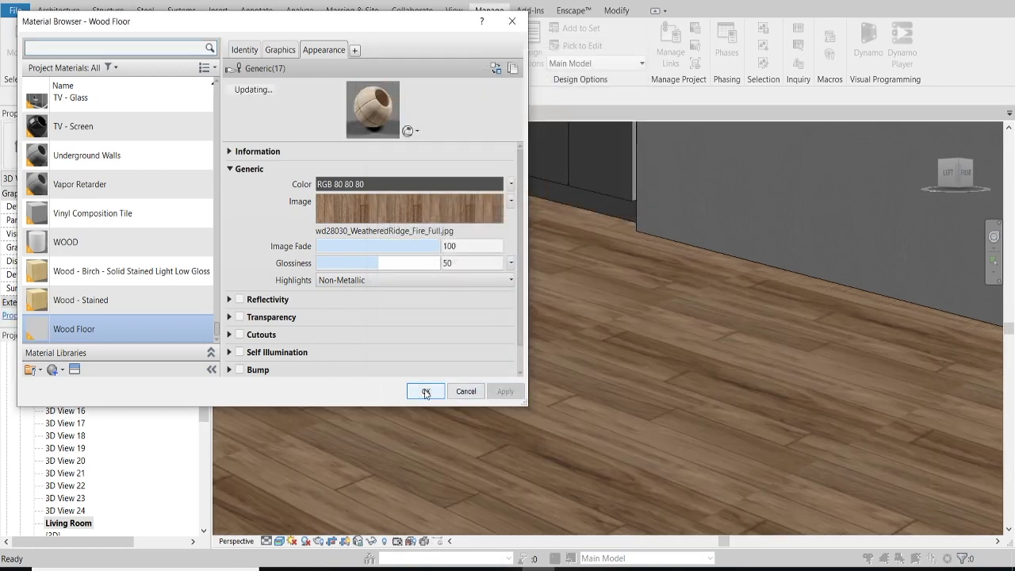
left_click(422, 389)
scroll(420, 385, "down", 4)
scroll(489, 393, "down", 2)
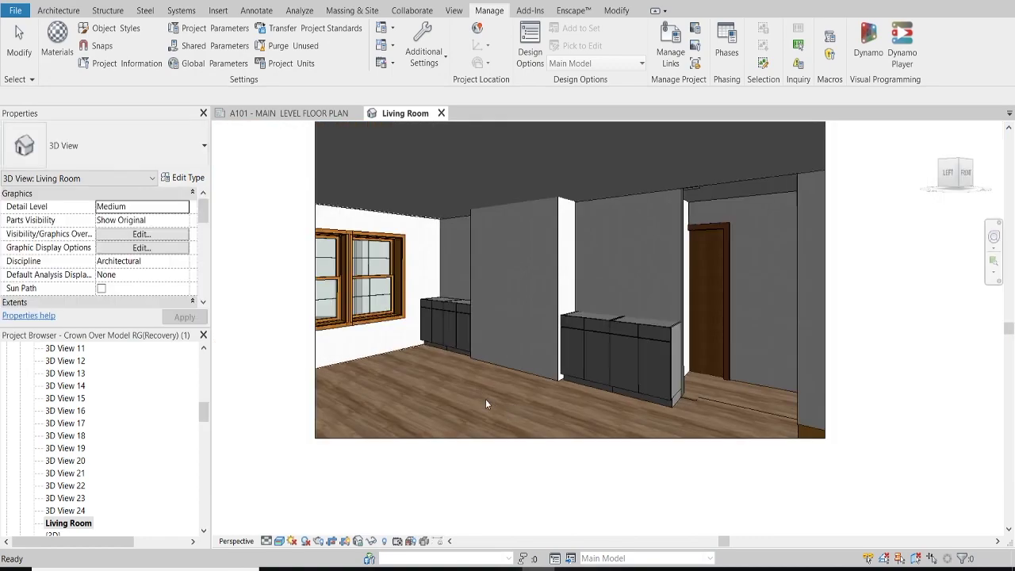
scroll(489, 399, "up", 4)
scroll(471, 397, "up", 2)
scroll(470, 397, "up", 2)
scroll(470, 396, "down", 3)
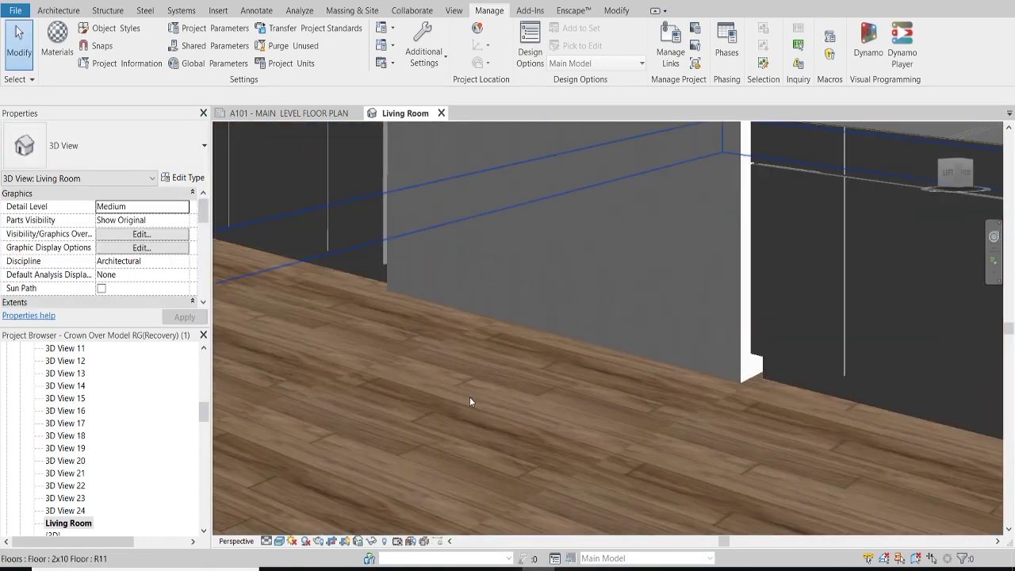
scroll(469, 398, "down", 1)
scroll(470, 401, "down", 3)
scroll(469, 397, "down", 2)
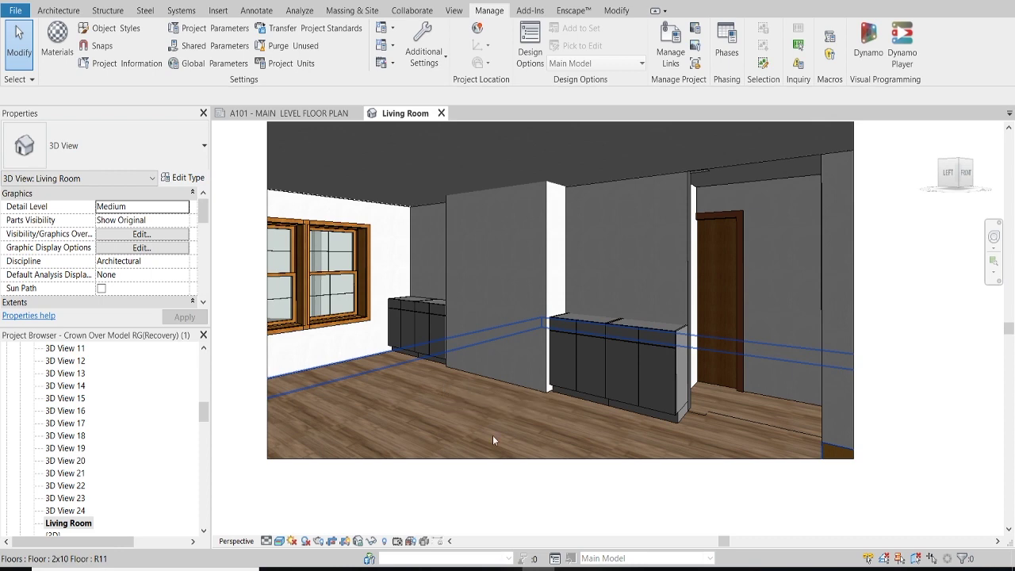
scroll(345, 321, "down", 2)
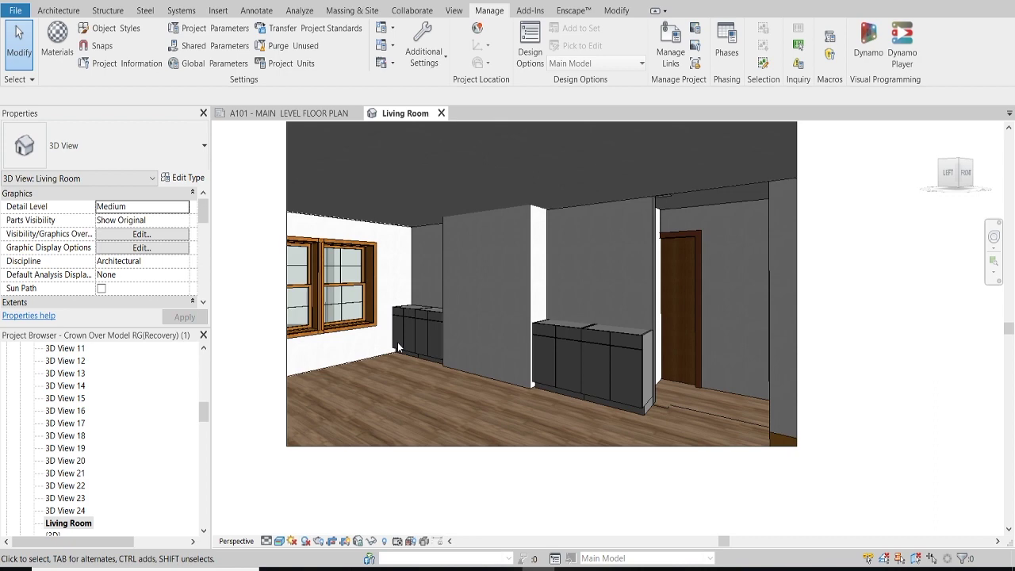
scroll(397, 341, "up", 1)
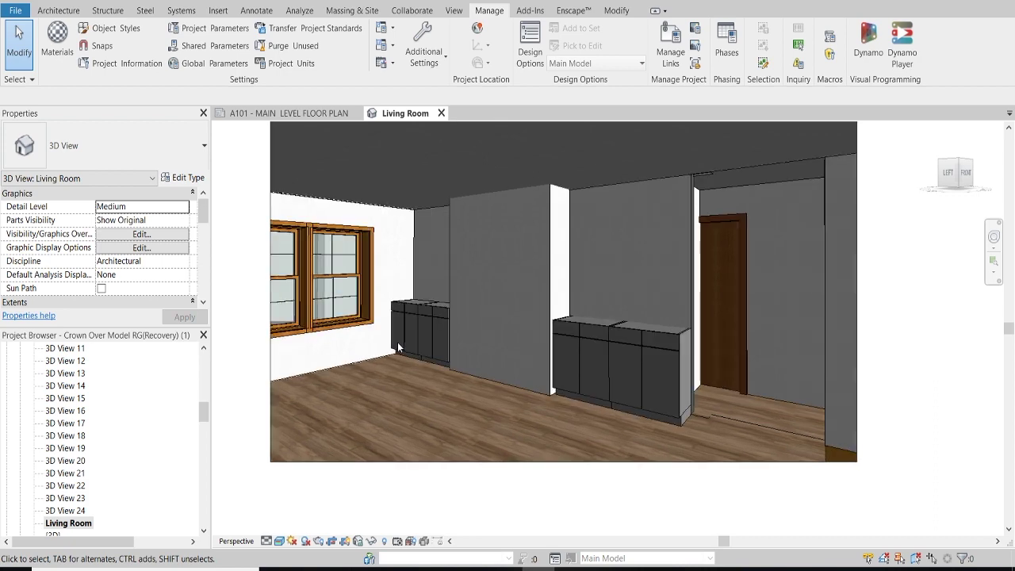